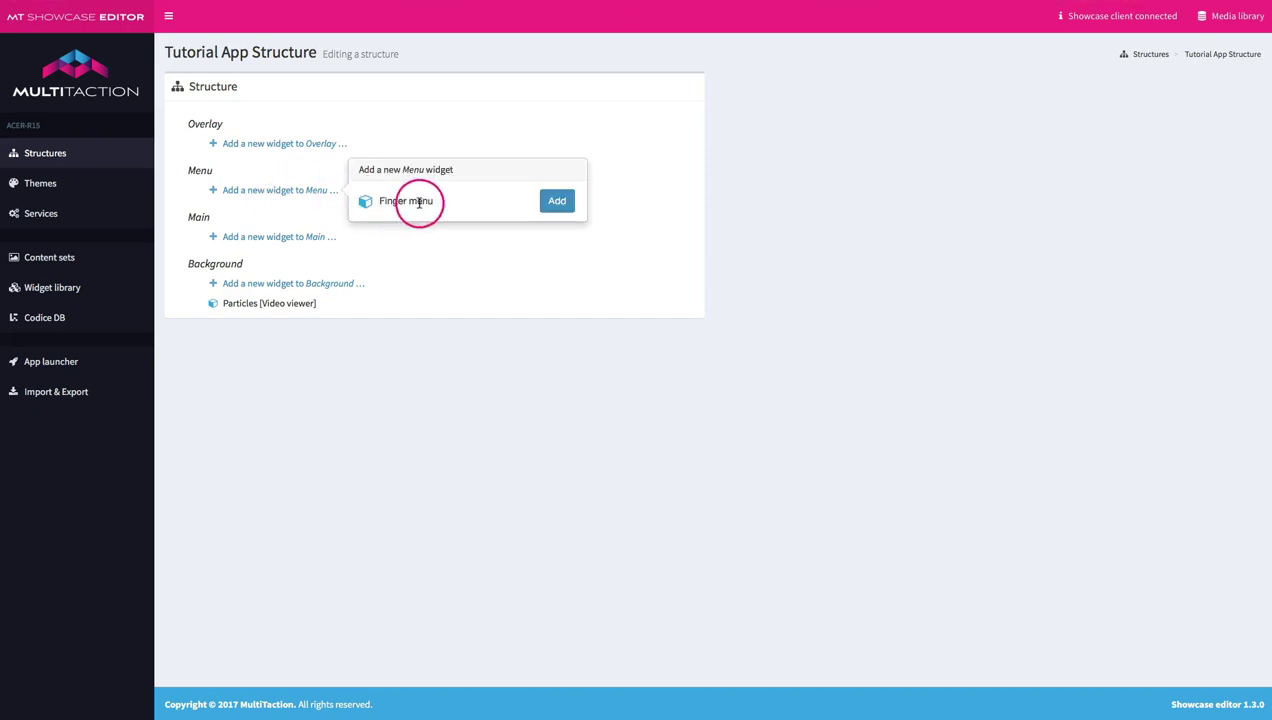
Add a Finger menu widget to the Menu layer of the Tutorial App Structure and save the structure.
{"action": "left_click", "coordinate": [558, 202]}
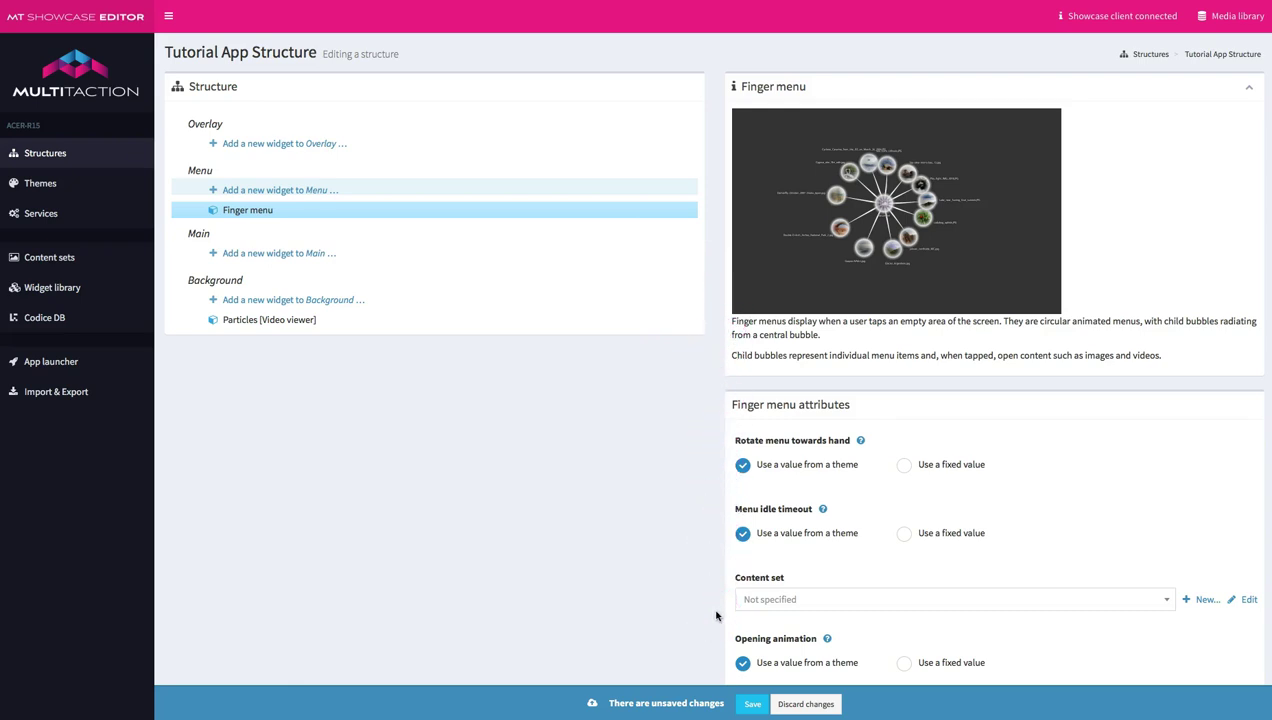
{"action": "left_click", "coordinate": [752, 703]}
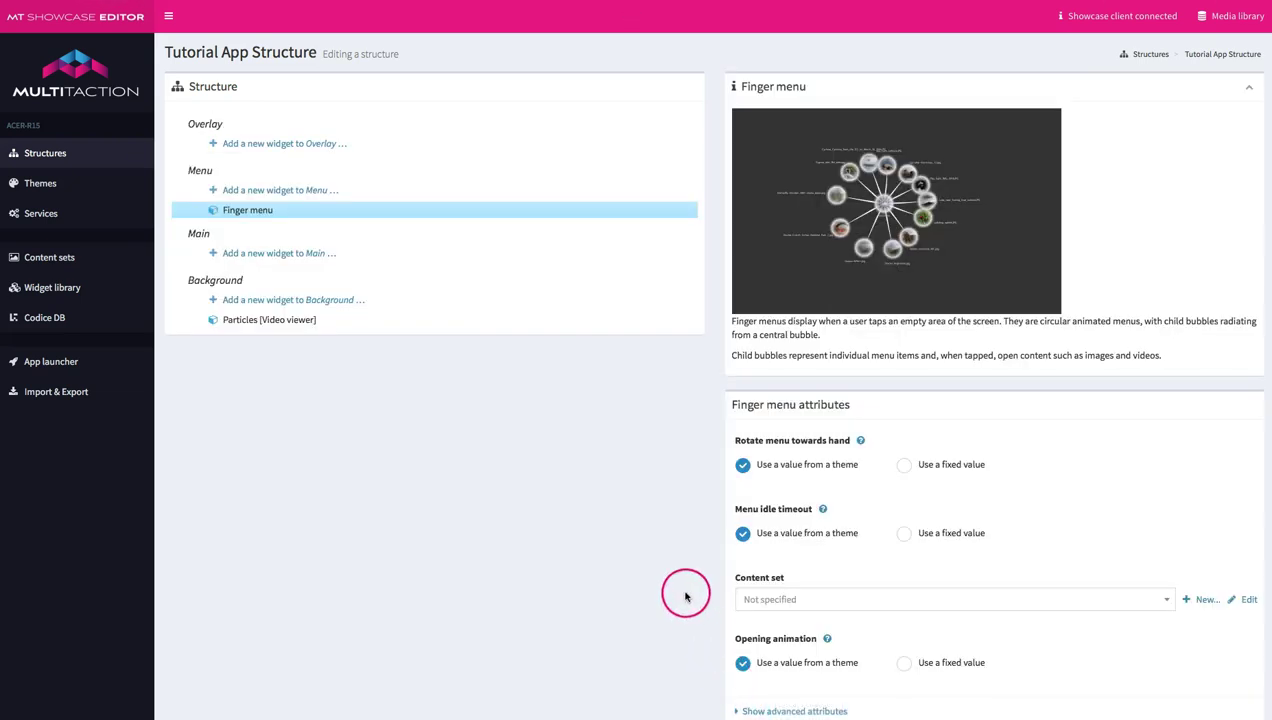
Try a fixed value for the menu idle timeout, and switch it back to the value from the theme.
{"action": "scroll", "coordinate": [687, 598], "scroll_direction": "down", "scroll_amount": 2}
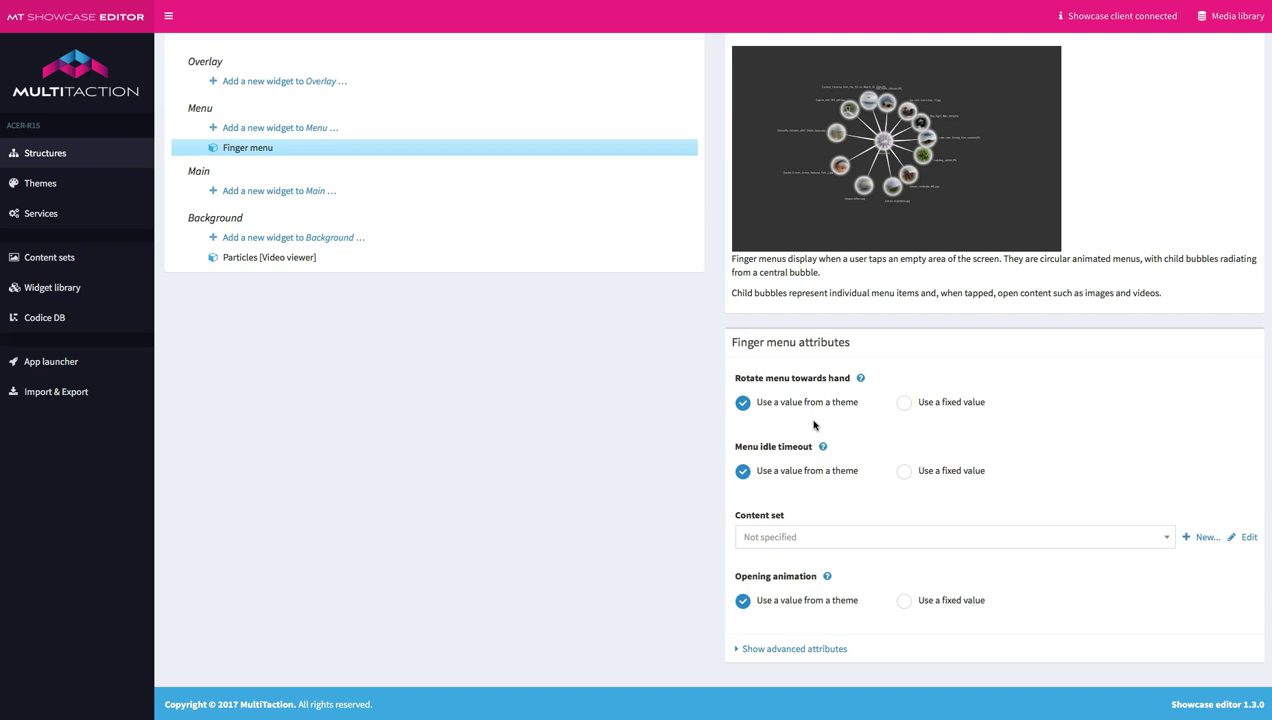
{"action": "left_click", "coordinate": [904, 472]}
{"action": "left_click", "coordinate": [905, 472]}
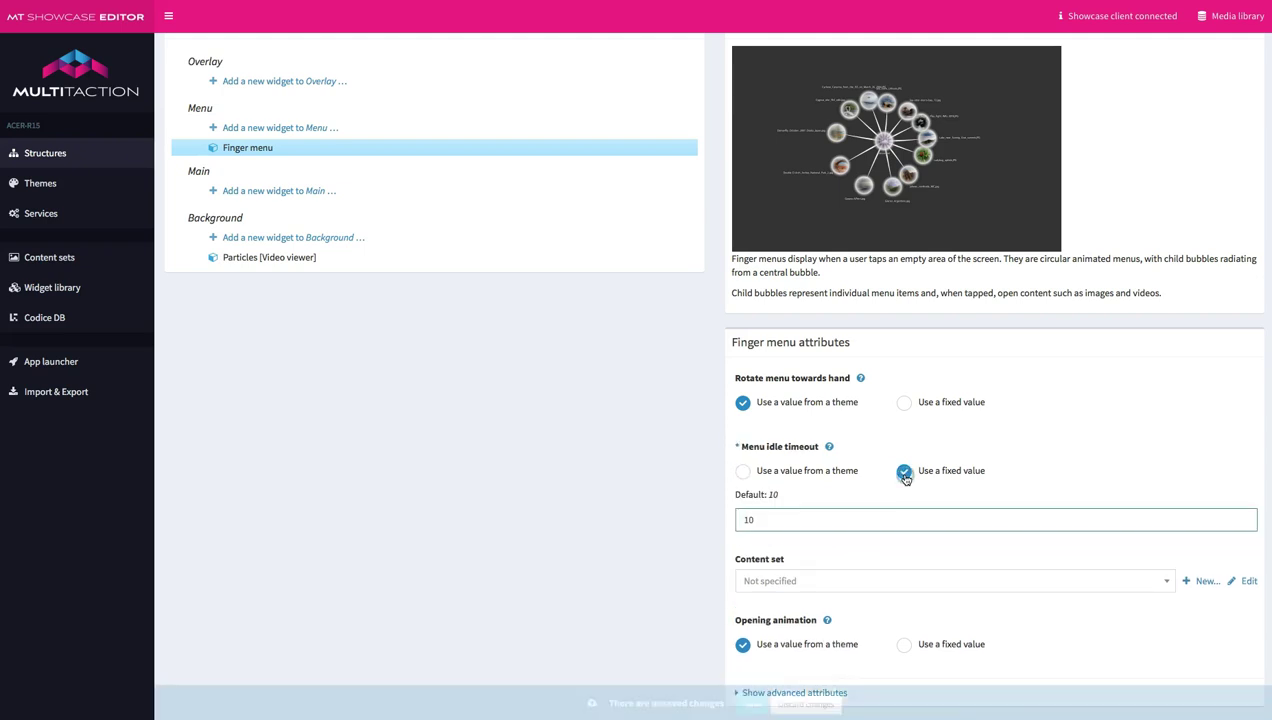
{"action": "left_click", "coordinate": [750, 520]}
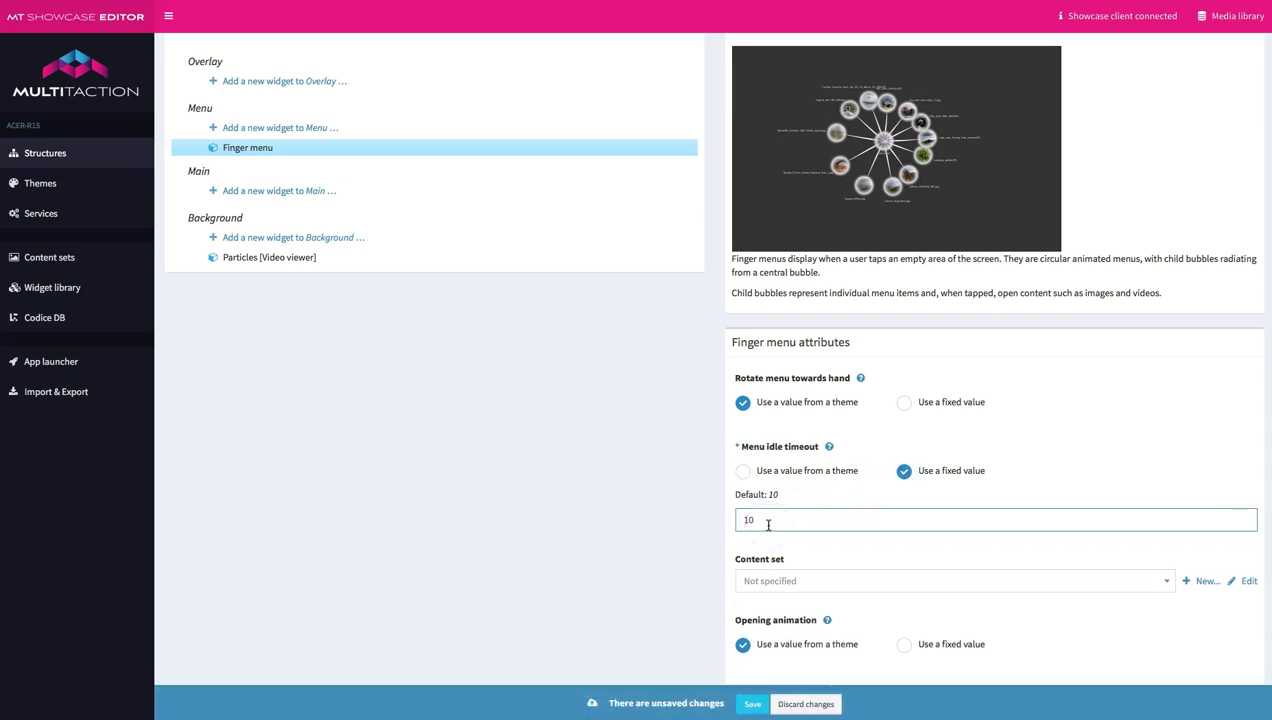
{"action": "left_click", "coordinate": [743, 472]}
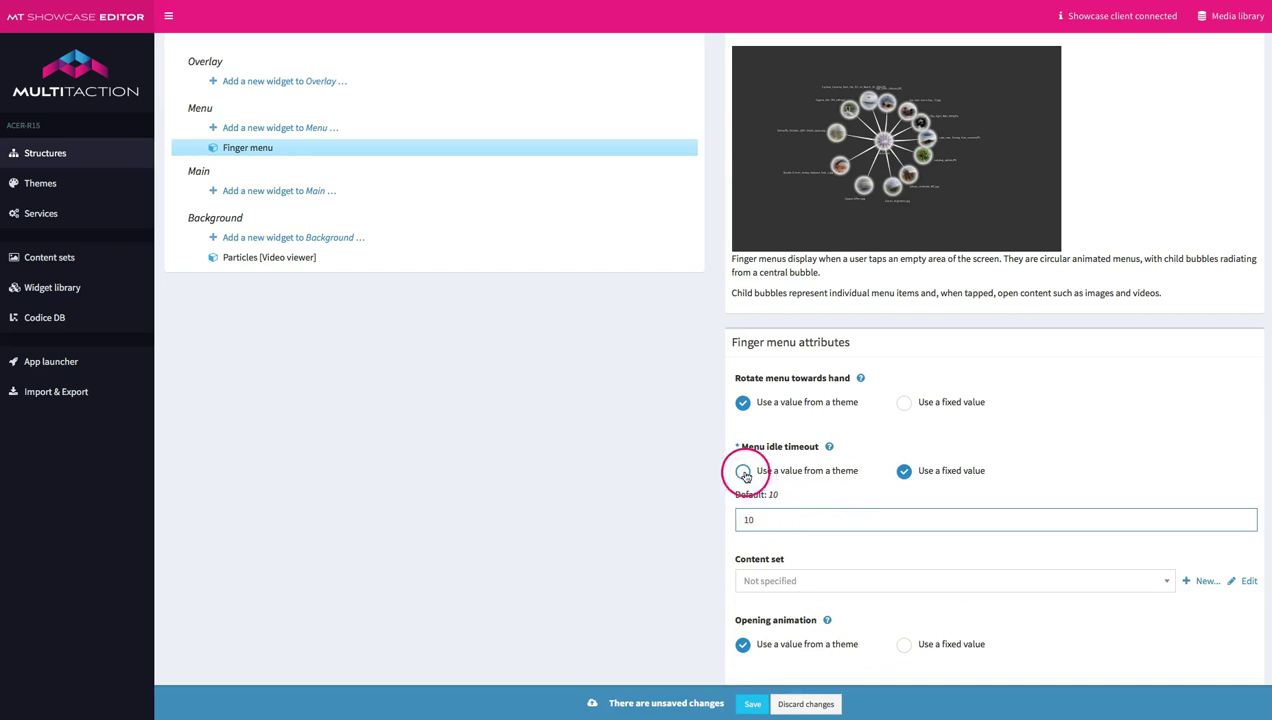
Create a new content set named "Tutorial Finger Menu" for the finger menu and save it.
{"action": "left_click", "coordinate": [835, 537]}
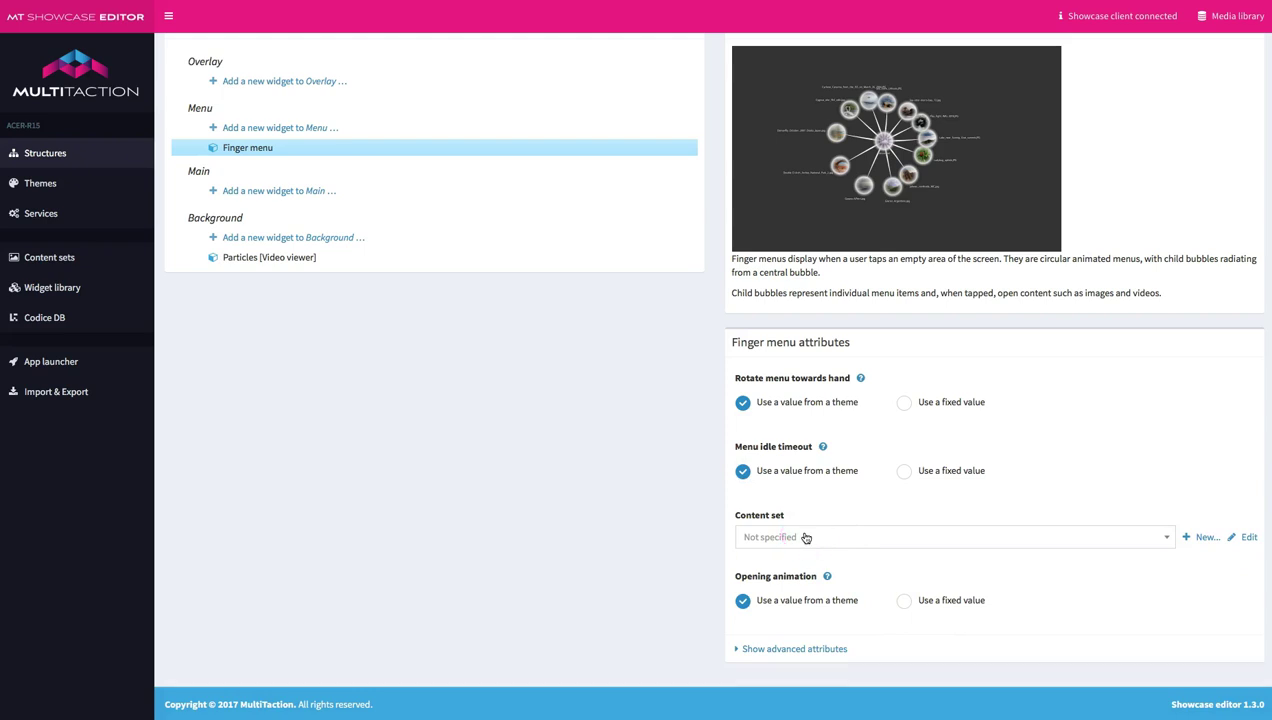
{"action": "left_click", "coordinate": [806, 537]}
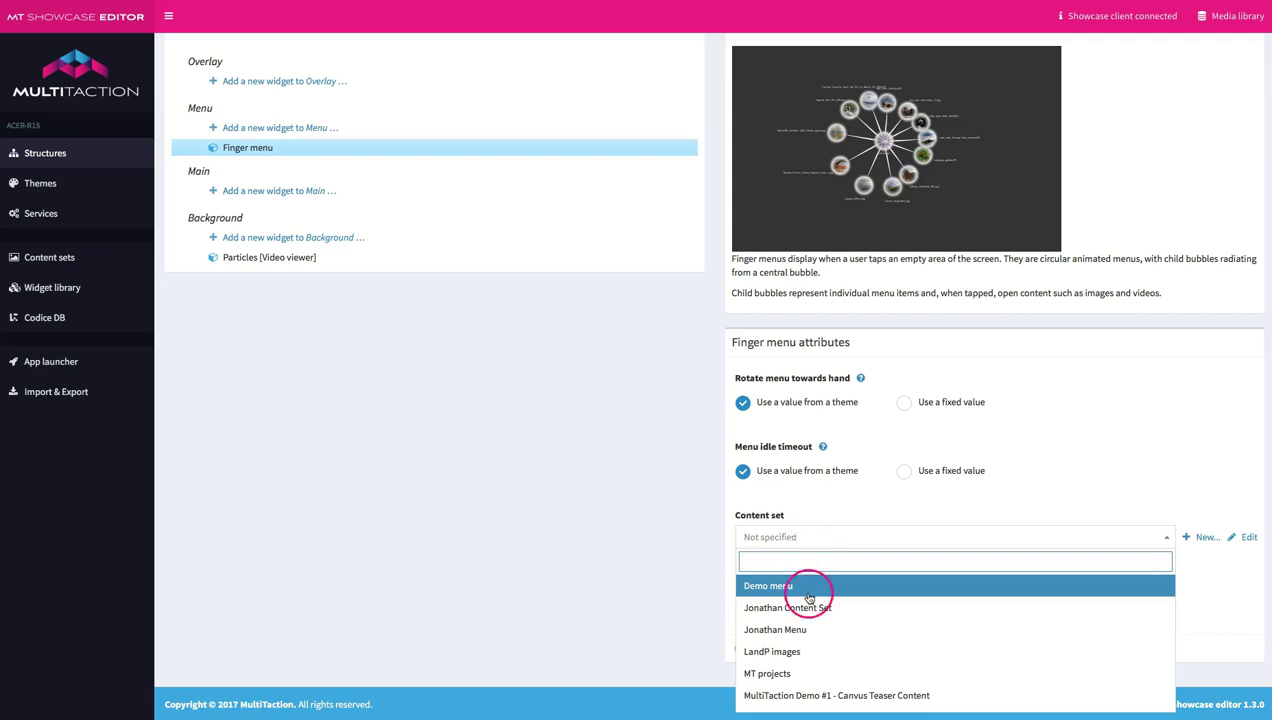
{"action": "scroll", "coordinate": [852, 655], "scroll_direction": "down", "scroll_amount": 3}
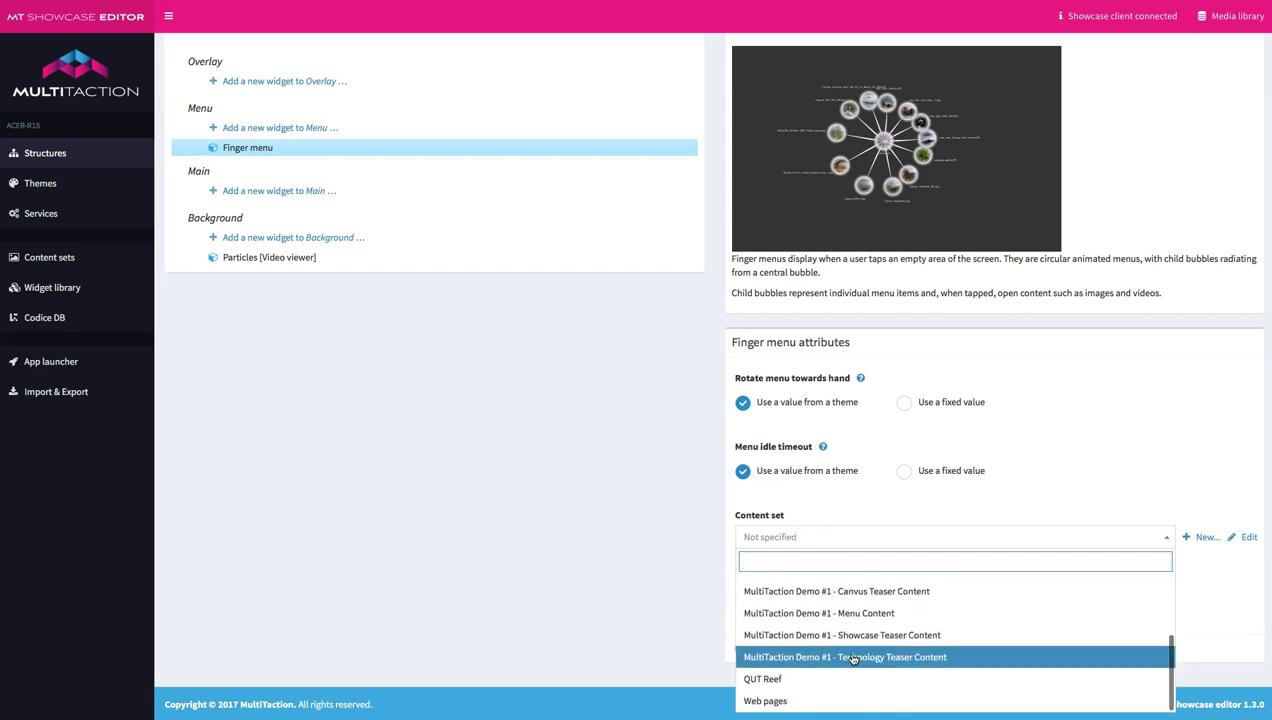
{"action": "scroll", "coordinate": [846, 615], "scroll_direction": "up", "scroll_amount": 3}
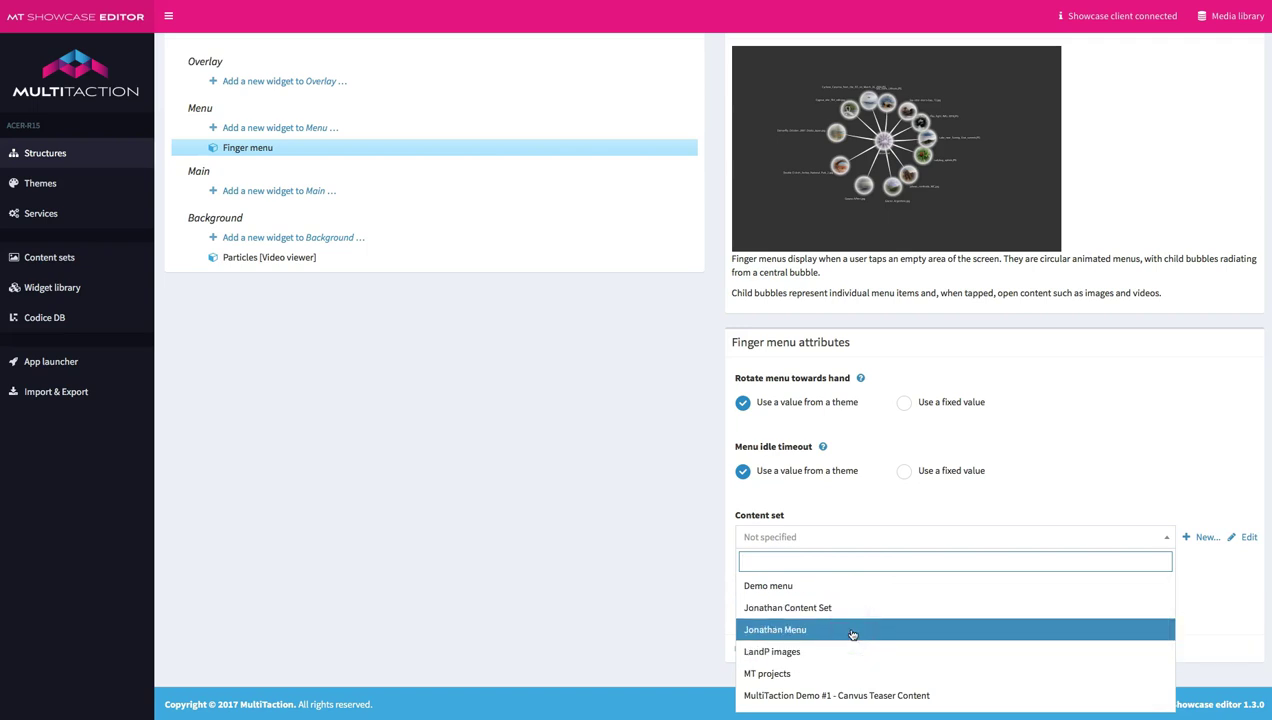
{"action": "left_click", "coordinate": [1186, 537]}
{"action": "left_click", "coordinate": [851, 537]}
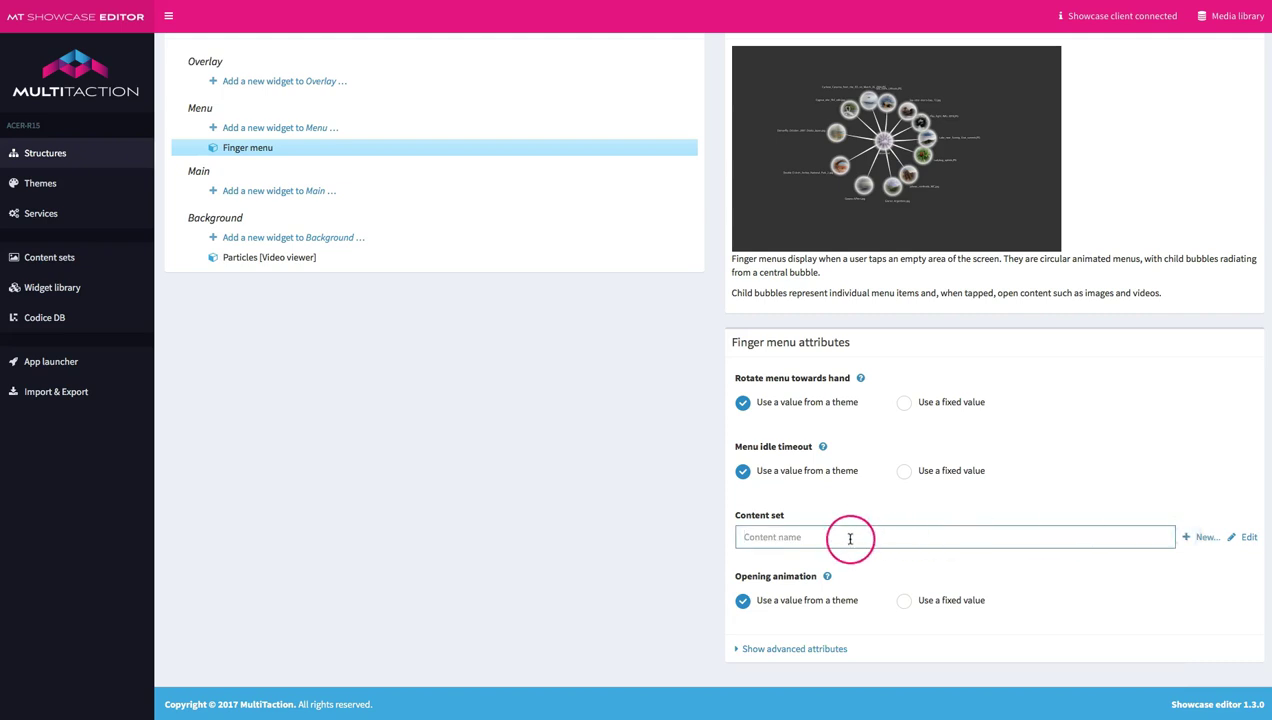
{"action": "type", "text": "Tutorial"}
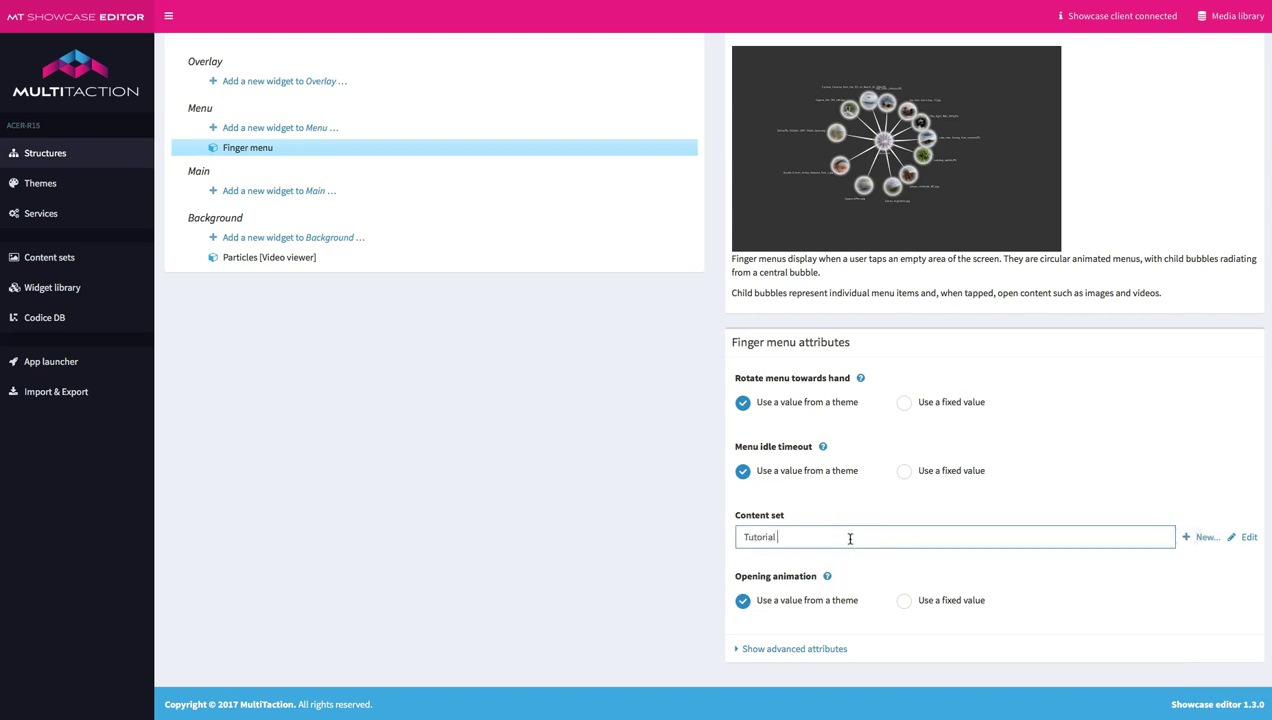
{"action": "type", "text": " Finger Menu"}
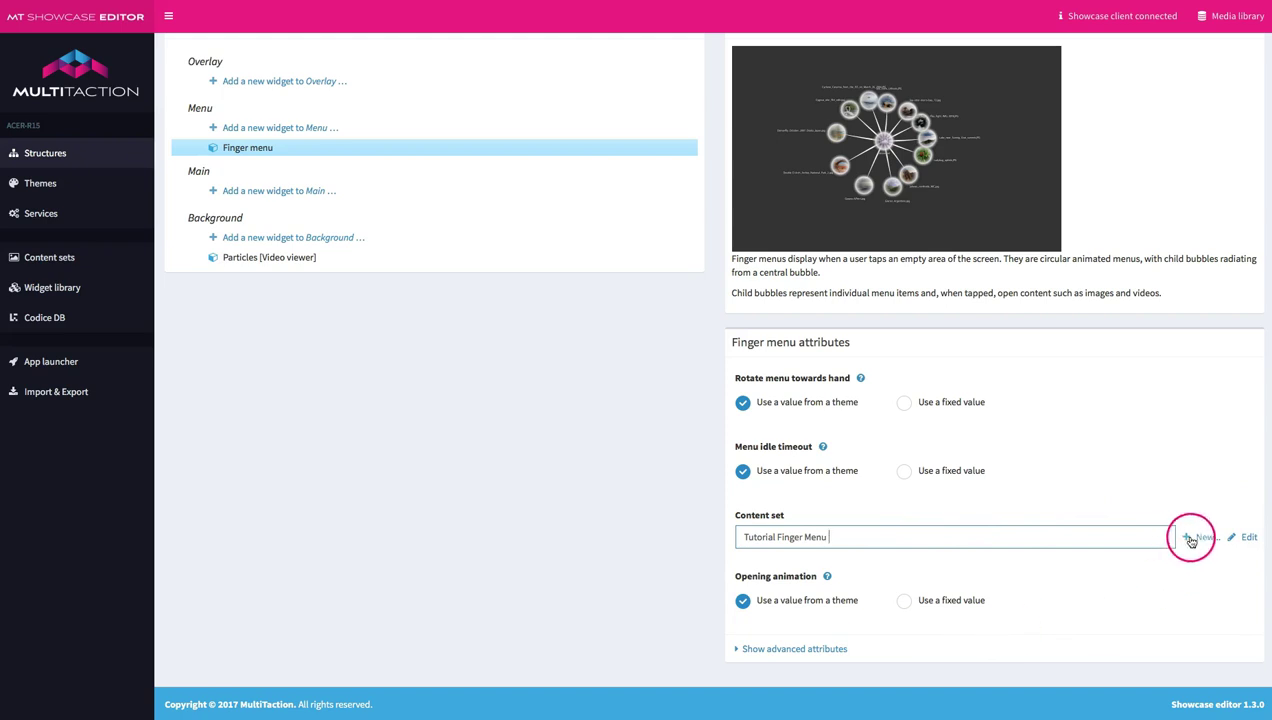
{"action": "left_click", "coordinate": [753, 704]}
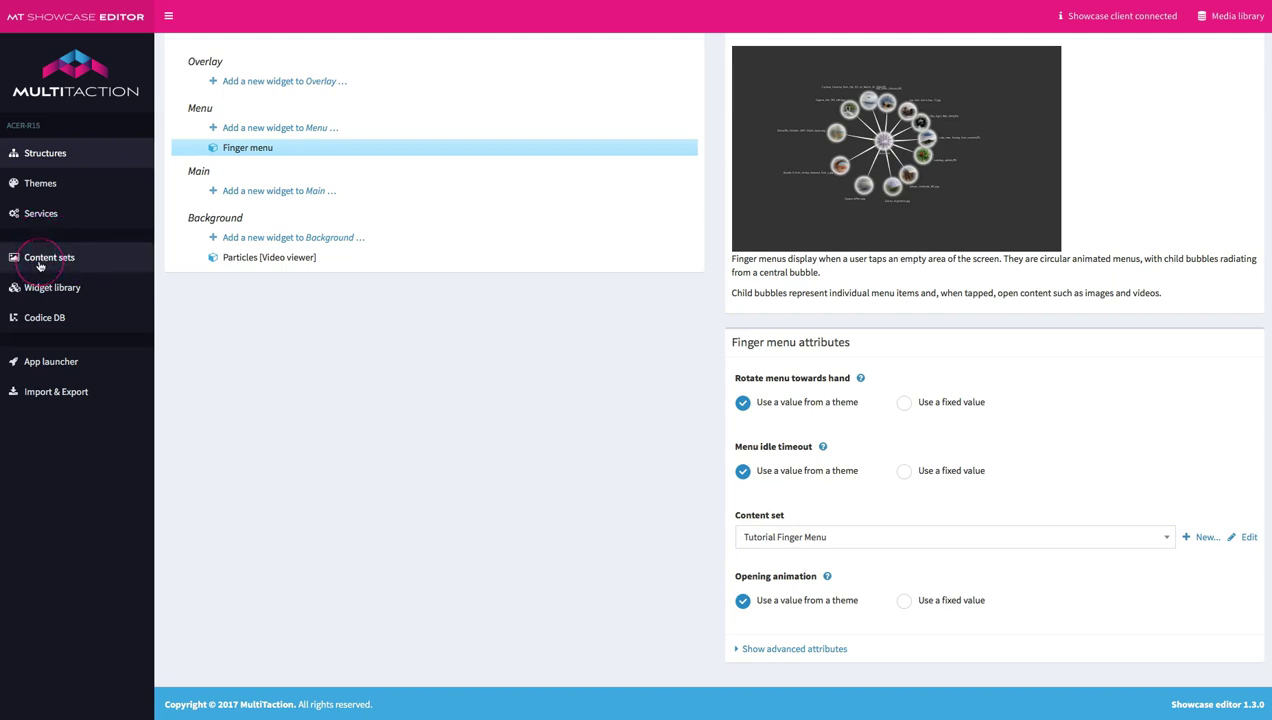
Give the finger menu a fixed opening animation, a new circular progress animation named "Tutorial Finger Menu Animation", and save.
{"action": "left_click", "coordinate": [904, 601]}
{"action": "left_click", "coordinate": [894, 628]}
{"action": "left_click_drag", "start_coordinate": [889, 652], "coordinate": [885, 703]}
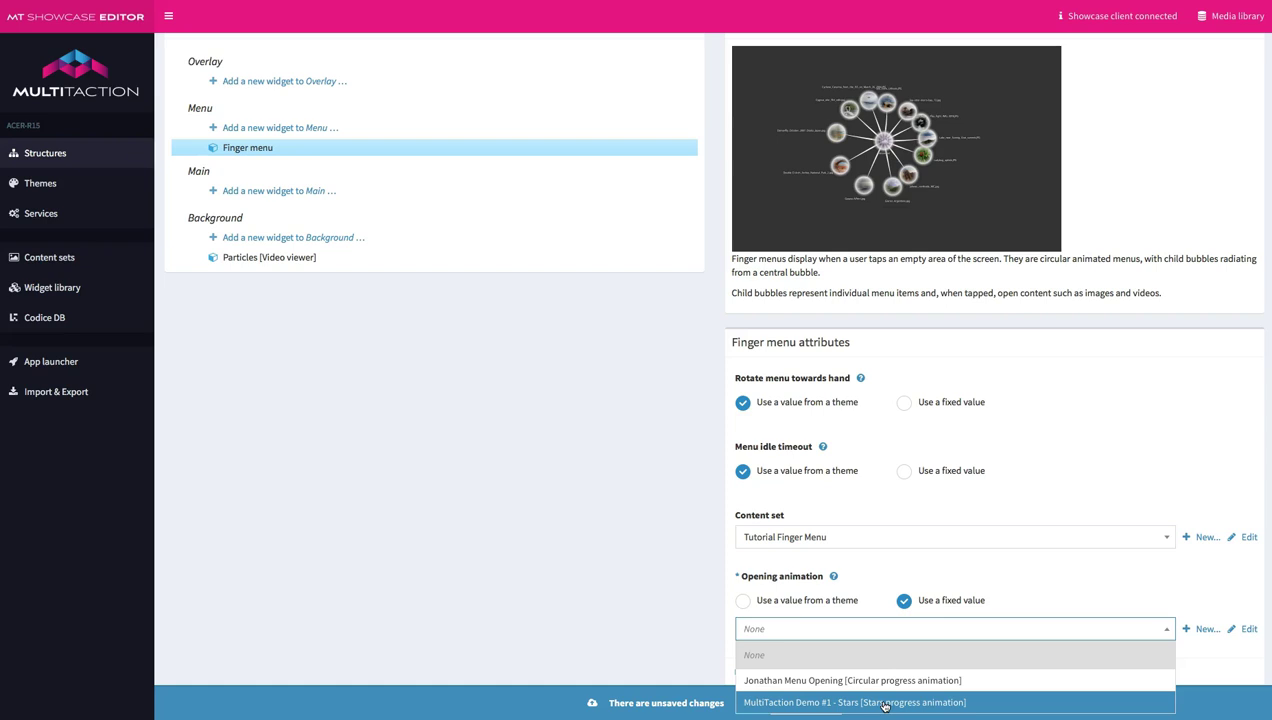
{"action": "left_click_drag", "start_coordinate": [1164, 620], "coordinate": [1188, 633]}
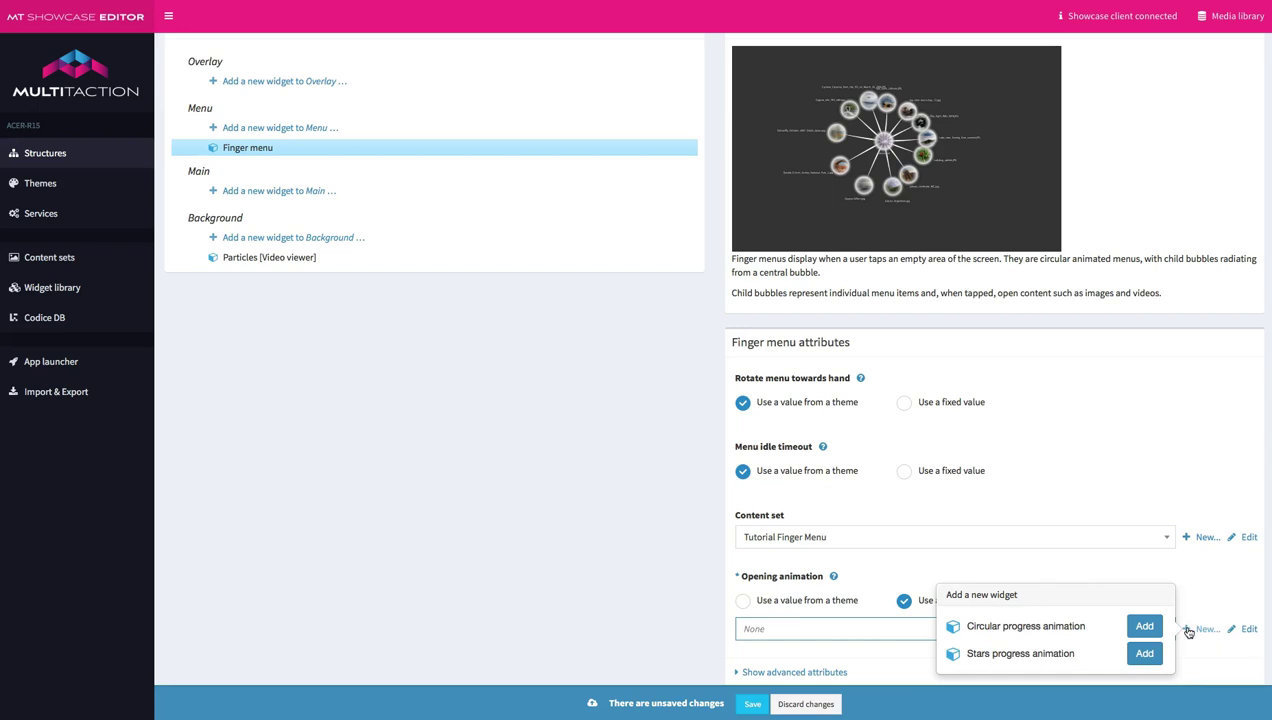
{"action": "left_click_drag", "start_coordinate": [1188, 632], "coordinate": [1147, 628]}
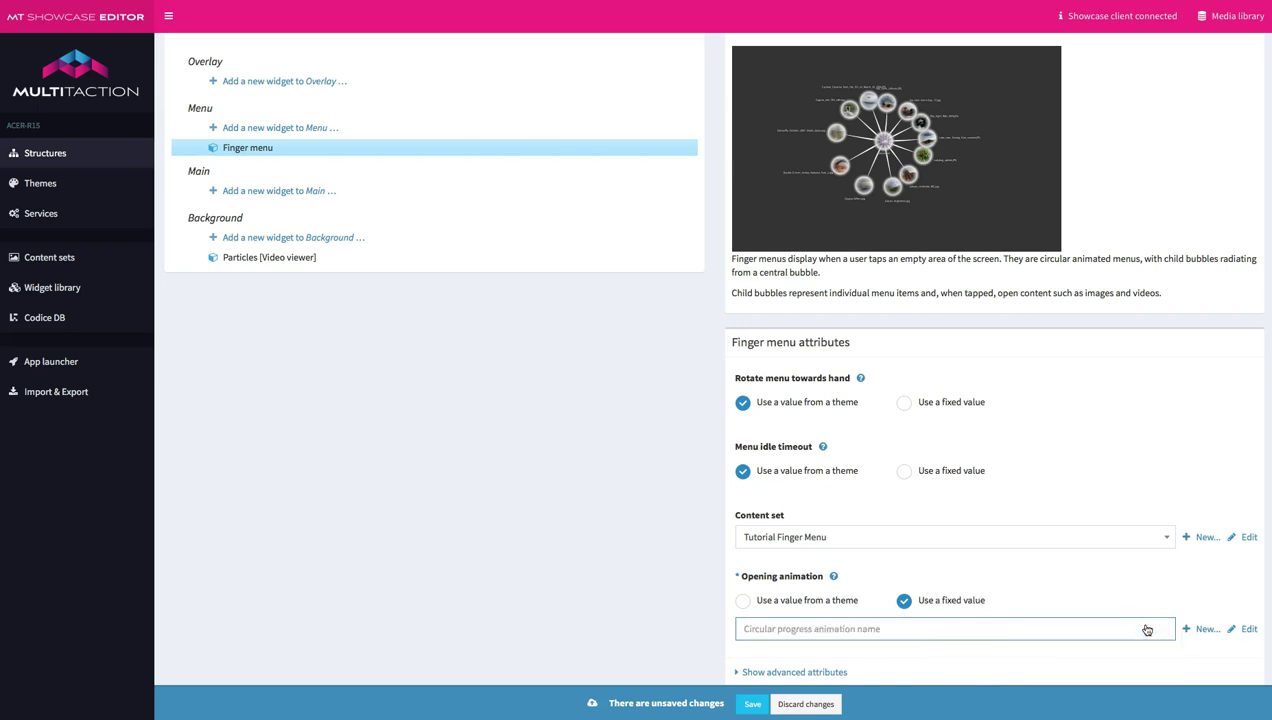
{"action": "type", "text": "Tutorial Finger Menu Animation"}
{"action": "left_click", "coordinate": [806, 703]}
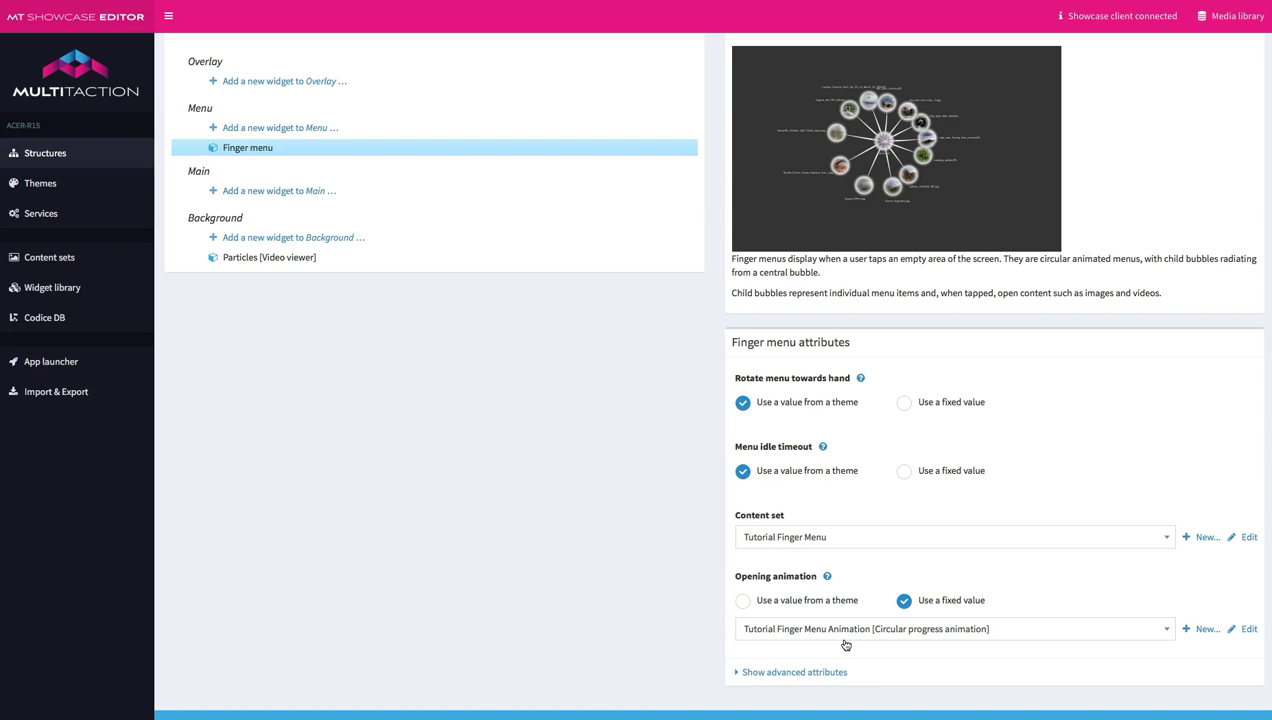
Look through the content sets available for the finger menu without changing the selection.
{"action": "left_click", "coordinate": [910, 533]}
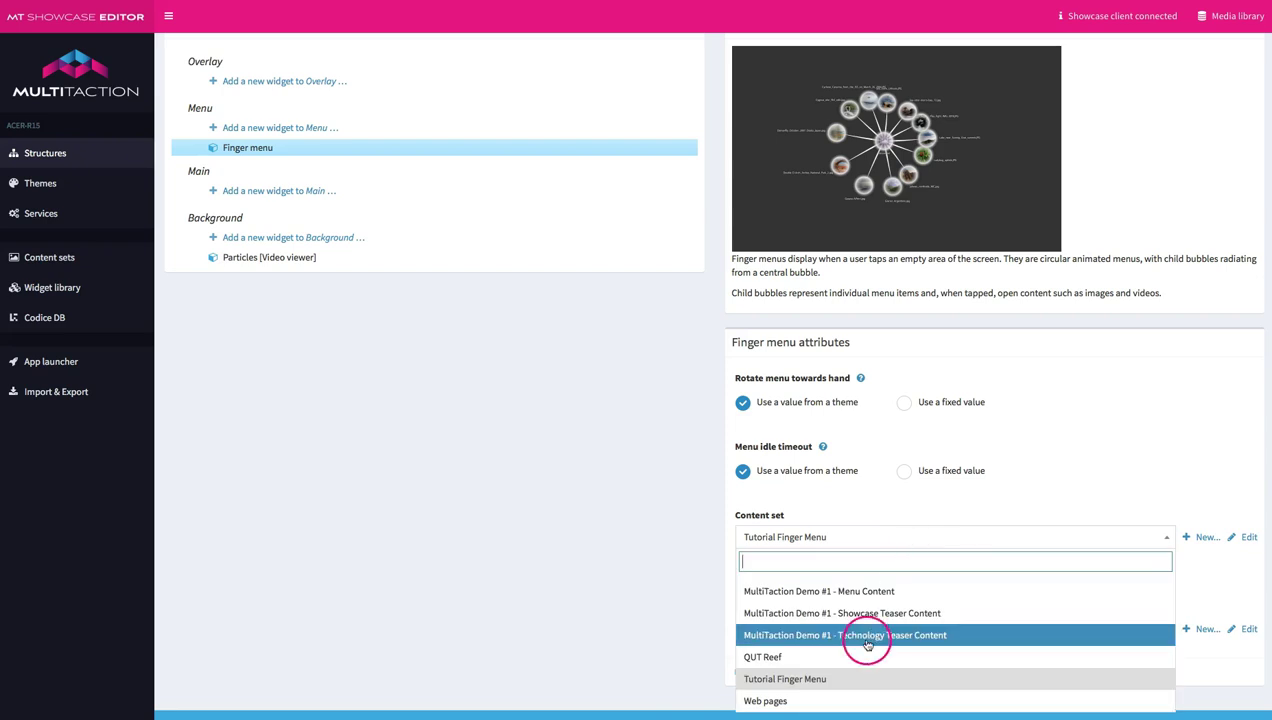
{"action": "scroll", "coordinate": [867, 645], "scroll_direction": "up", "scroll_amount": 3}
{"action": "scroll", "coordinate": [867, 645], "scroll_direction": "down", "scroll_amount": 4}
{"action": "scroll", "coordinate": [867, 644], "scroll_direction": "up", "scroll_amount": 4}
{"action": "scroll", "coordinate": [867, 644], "scroll_direction": "up", "scroll_amount": 1}
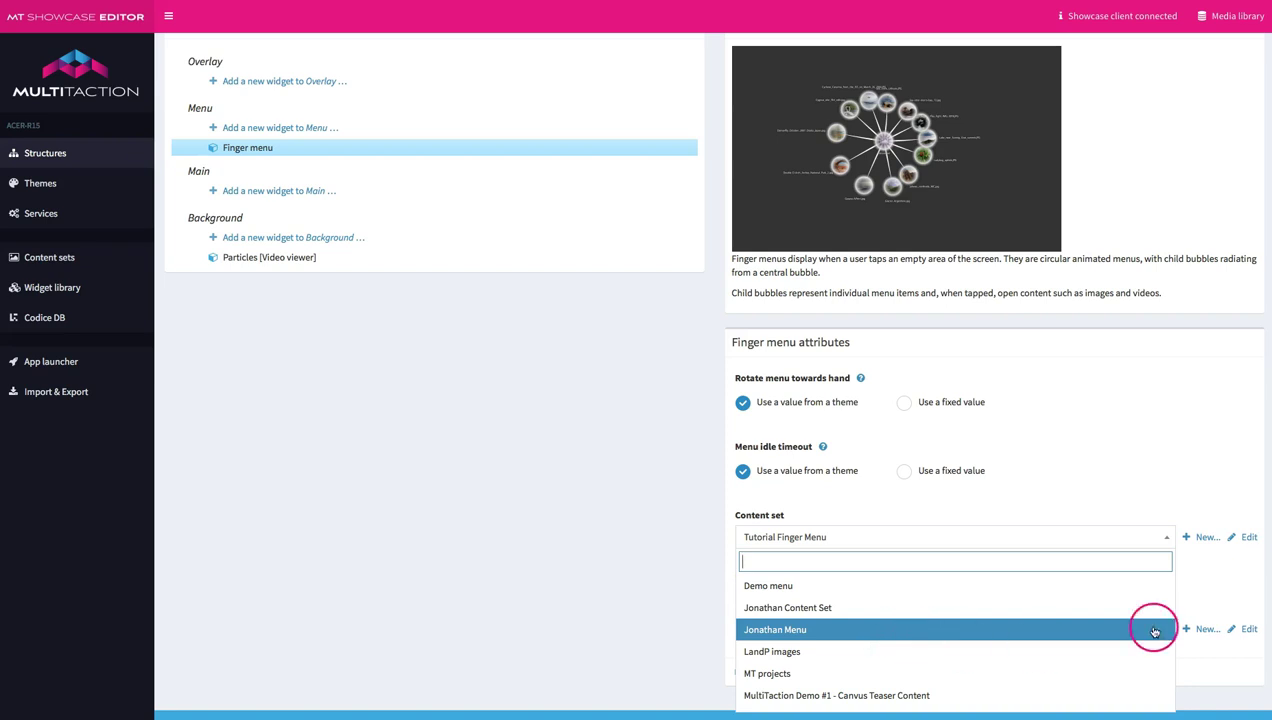
{"action": "left_click", "coordinate": [1222, 596]}
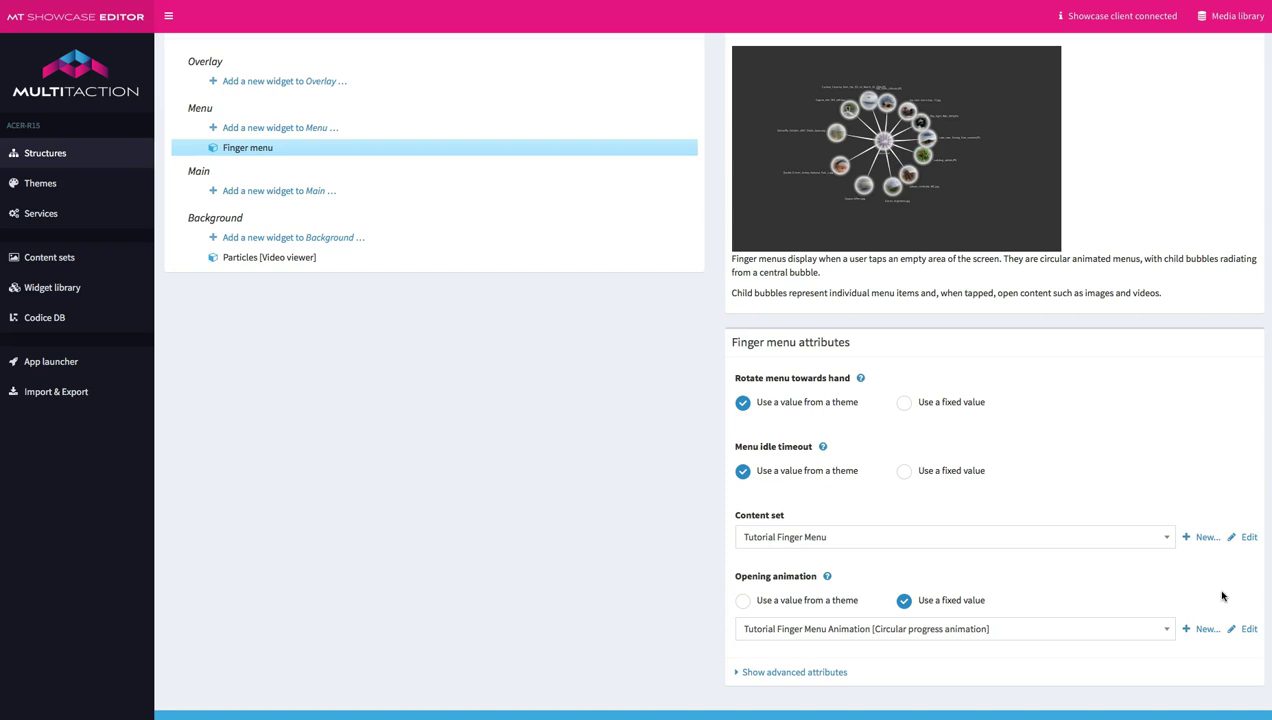
Open the Tutorial Finger Menu Animation widget for editing and set its color to use a fixed value.
{"action": "left_click", "coordinate": [1236, 628]}
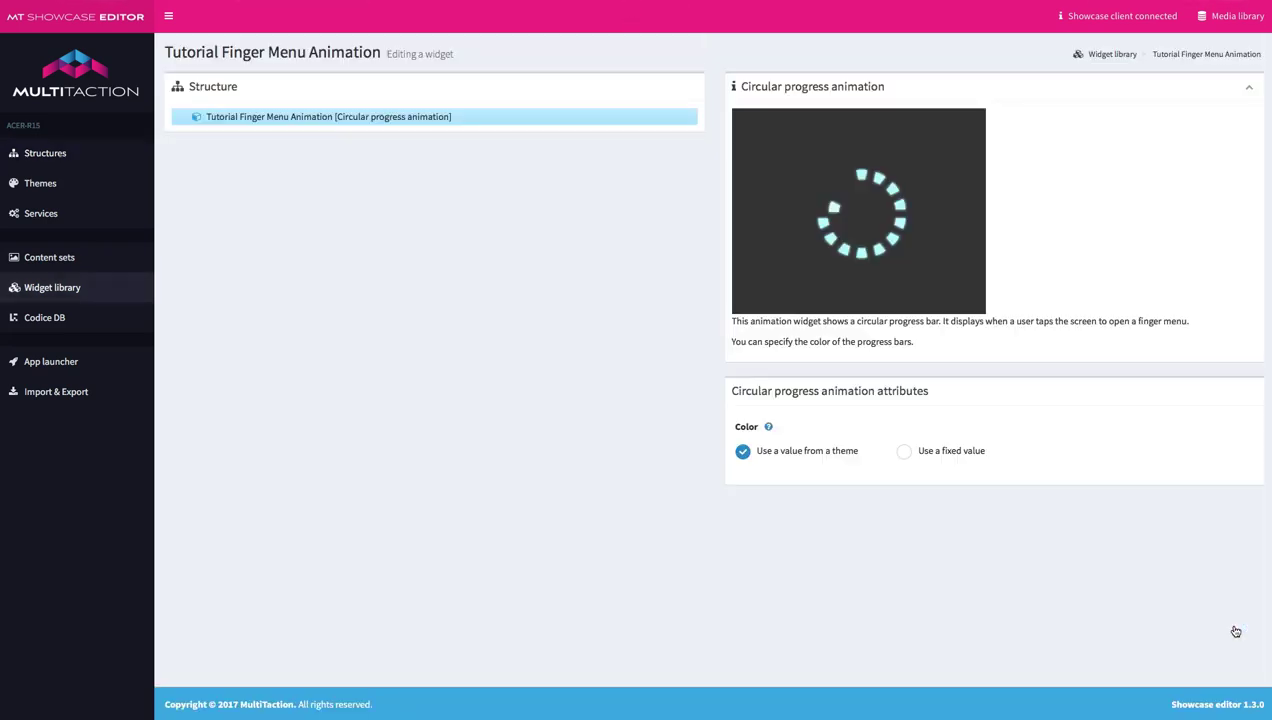
{"action": "mouse_move", "coordinate": [1170, 580]}
{"action": "left_mouse_down"}
{"action": "mouse_move", "coordinate": [823, 142]}
{"action": "mouse_move", "coordinate": [842, 267]}
{"action": "mouse_move", "coordinate": [832, 133]}
{"action": "mouse_move", "coordinate": [869, 267]}
{"action": "mouse_move", "coordinate": [883, 176]}
{"action": "mouse_move", "coordinate": [816, 203]}
{"action": "mouse_move", "coordinate": [880, 176]}
{"action": "mouse_move", "coordinate": [911, 247]}
{"action": "mouse_move", "coordinate": [903, 455]}
{"action": "left_mouse_up"}
{"action": "left_click", "coordinate": [903, 455]}
{"action": "mouse_move", "coordinate": [877, 522]}
{"action": "left_mouse_down"}
{"action": "mouse_move", "coordinate": [1247, 510]}
{"action": "mouse_move", "coordinate": [863, 520]}
{"action": "mouse_move", "coordinate": [794, 480]}
{"action": "mouse_move", "coordinate": [840, 477]}
{"action": "mouse_move", "coordinate": [773, 503]}
{"action": "left_mouse_up"}
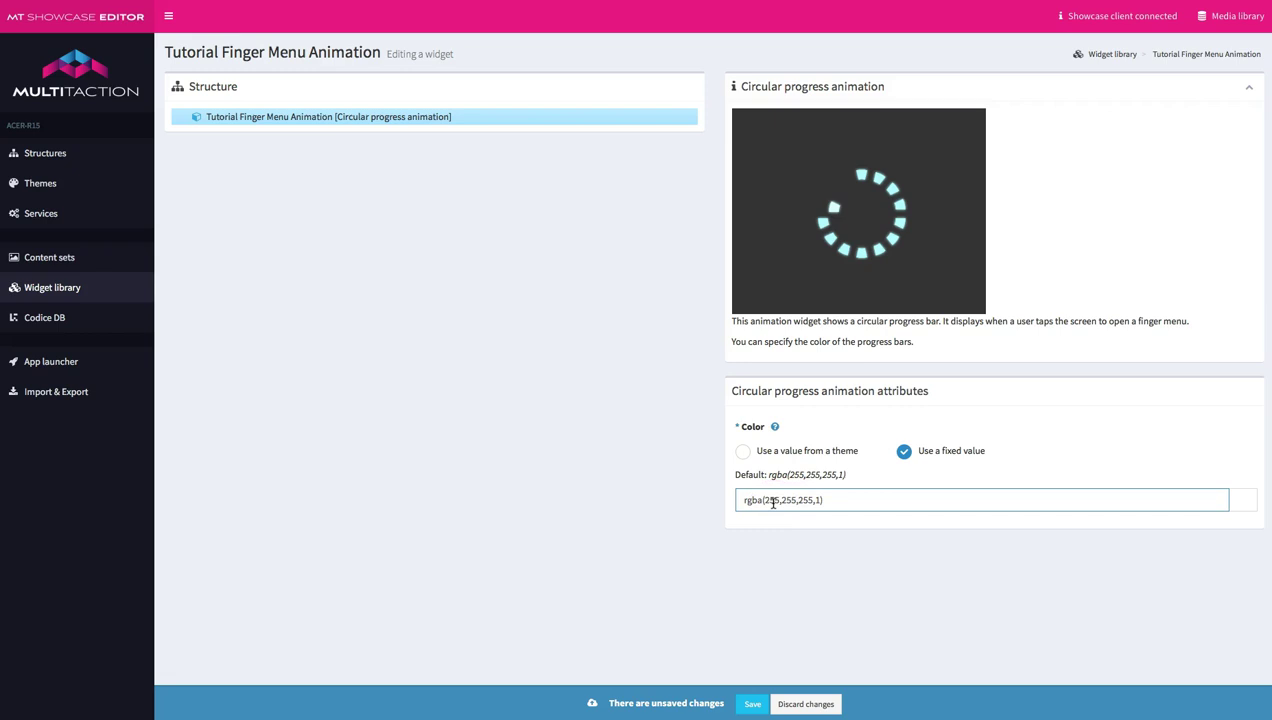
Try an alpha of 0 in the animation's RGBA color and restore it to 1.
{"action": "left_click", "coordinate": [799, 502]}
{"action": "mouse_move", "coordinate": [770, 502]}
{"action": "left_mouse_down"}
{"action": "mouse_move", "coordinate": [803, 502]}
{"action": "mouse_move", "coordinate": [764, 502]}
{"action": "mouse_move", "coordinate": [804, 505]}
{"action": "mouse_move", "coordinate": [803, 534]}
{"action": "mouse_move", "coordinate": [817, 501]}
{"action": "left_mouse_up"}
{"action": "left_click", "coordinate": [881, 568]}
{"action": "left_click", "coordinate": [849, 502]}
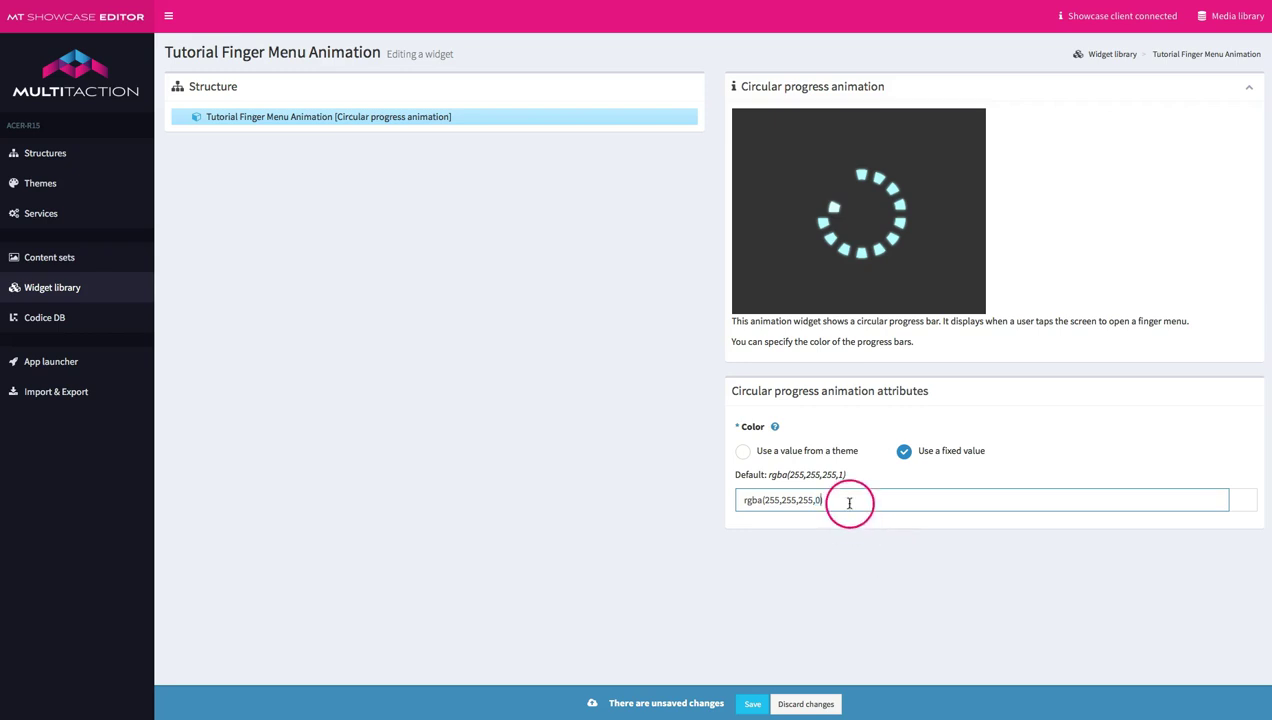
{"action": "left_click_drag", "start_coordinate": [826, 500], "coordinate": [817, 500]}
{"action": "left_click", "coordinate": [900, 545]}
{"action": "type", "text": "0"}
{"action": "left_click", "coordinate": [886, 500]}
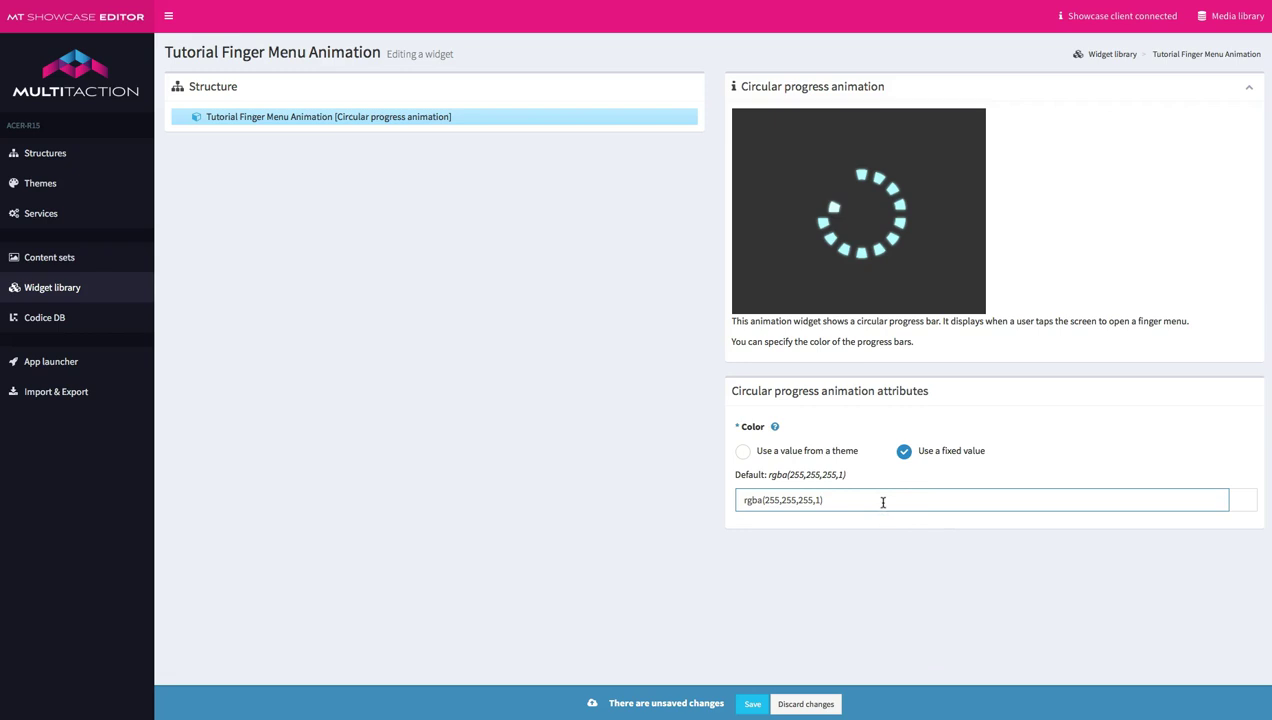
Change the green component of the animation's color to 100, giving rgba(255,100,255,1).
{"action": "double_click", "coordinate": [784, 500]}
{"action": "type", "text": "100"}
{"action": "left_click", "coordinate": [822, 547]}
{"action": "left_click", "coordinate": [818, 501]}
{"action": "left_click", "coordinate": [918, 550]}
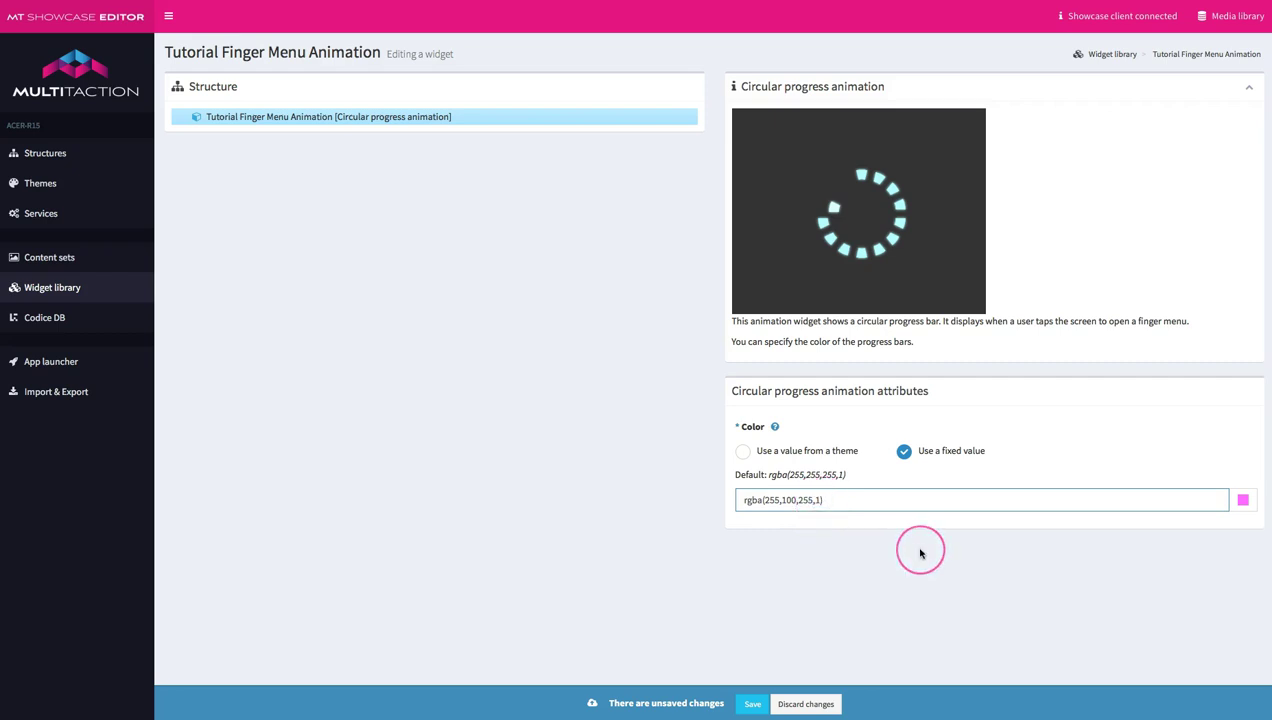
Try the animation color with an alpha of 0.5 and with 0.75.
{"action": "type", "text": "0"}
{"action": "mouse_move", "coordinate": [1230, 502]}
{"action": "left_mouse_down"}
{"action": "mouse_move", "coordinate": [1248, 490]}
{"action": "mouse_move", "coordinate": [1252, 514]}
{"action": "mouse_move", "coordinate": [809, 511]}
{"action": "mouse_move", "coordinate": [815, 527]}
{"action": "left_mouse_up"}
{"action": "type", "text": ".5"}
{"action": "left_click_drag", "start_coordinate": [863, 520], "coordinate": [1248, 508]}
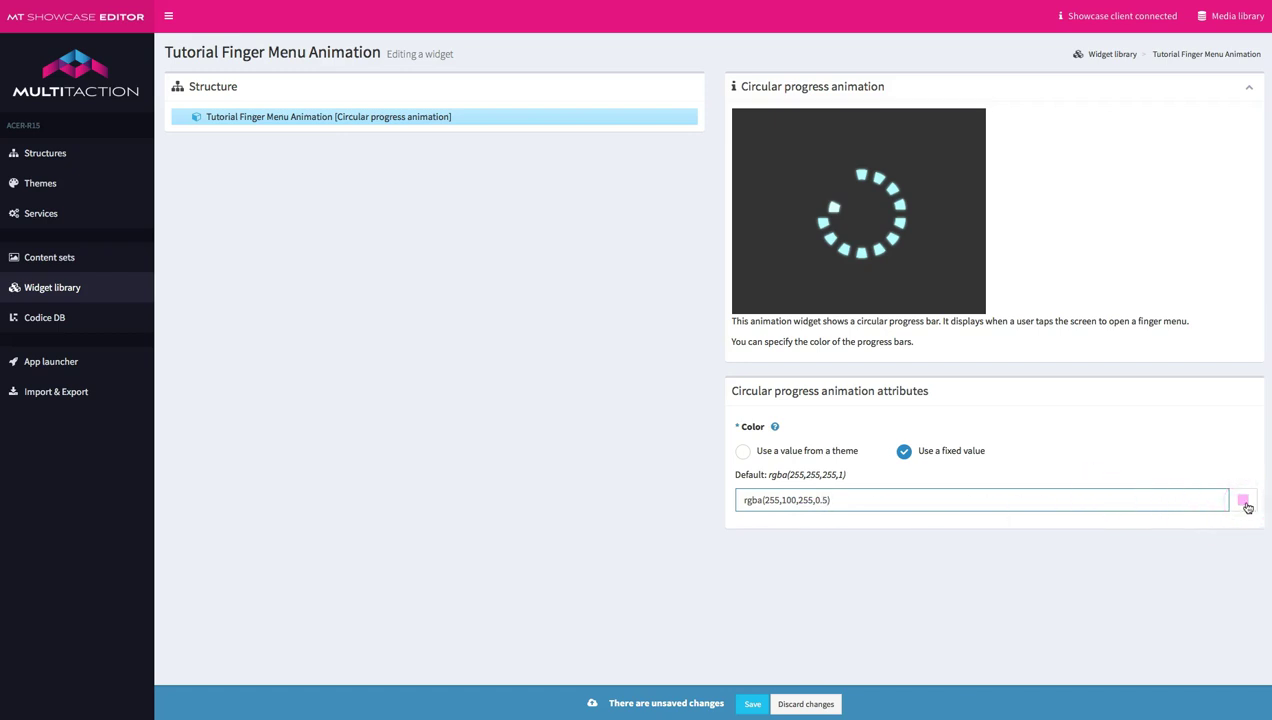
{"action": "key", "text": "BackSpace"}
{"action": "type", "text": "75"}
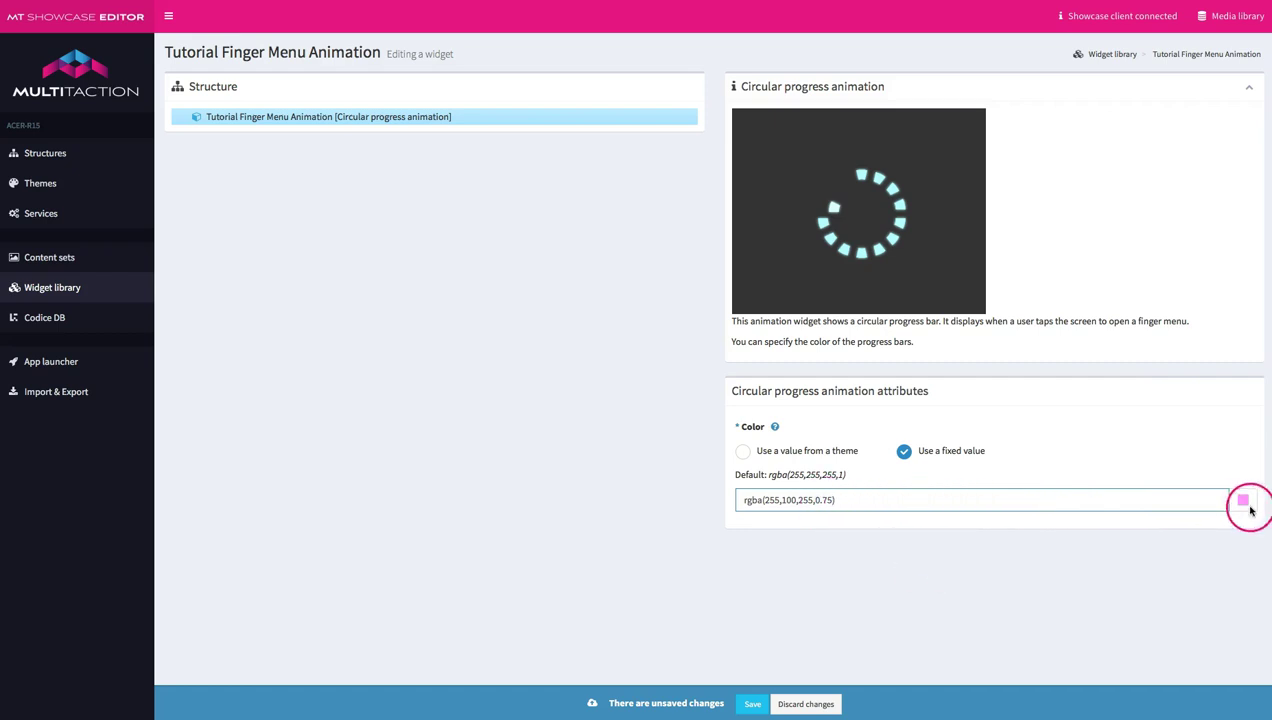
Set the animation's color back to rgba(255,255,255,1) and save the widget.
{"action": "key", "text": "BackSpace"}
{"action": "key", "text": "BackSpace"}
{"action": "key", "text": "BackSpace"}
{"action": "key", "text": "BackSpace"}
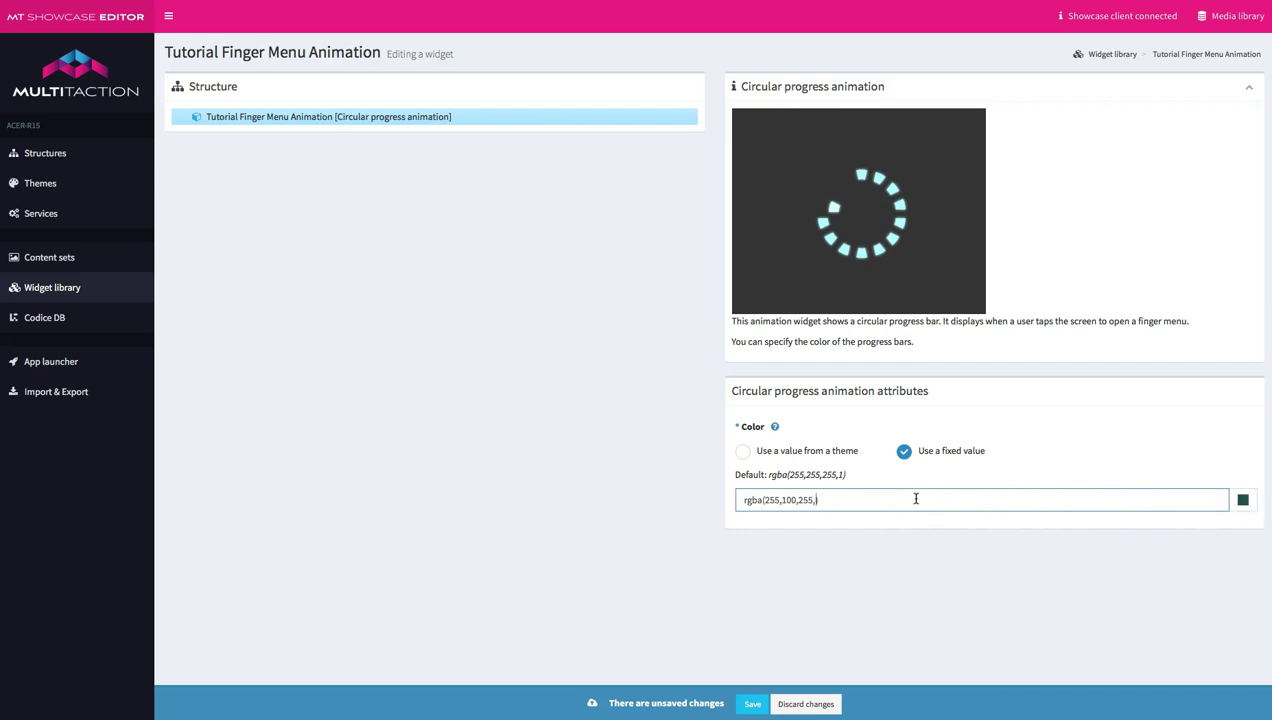
{"action": "type", "text": "1"}
{"action": "type", "text": "255"}
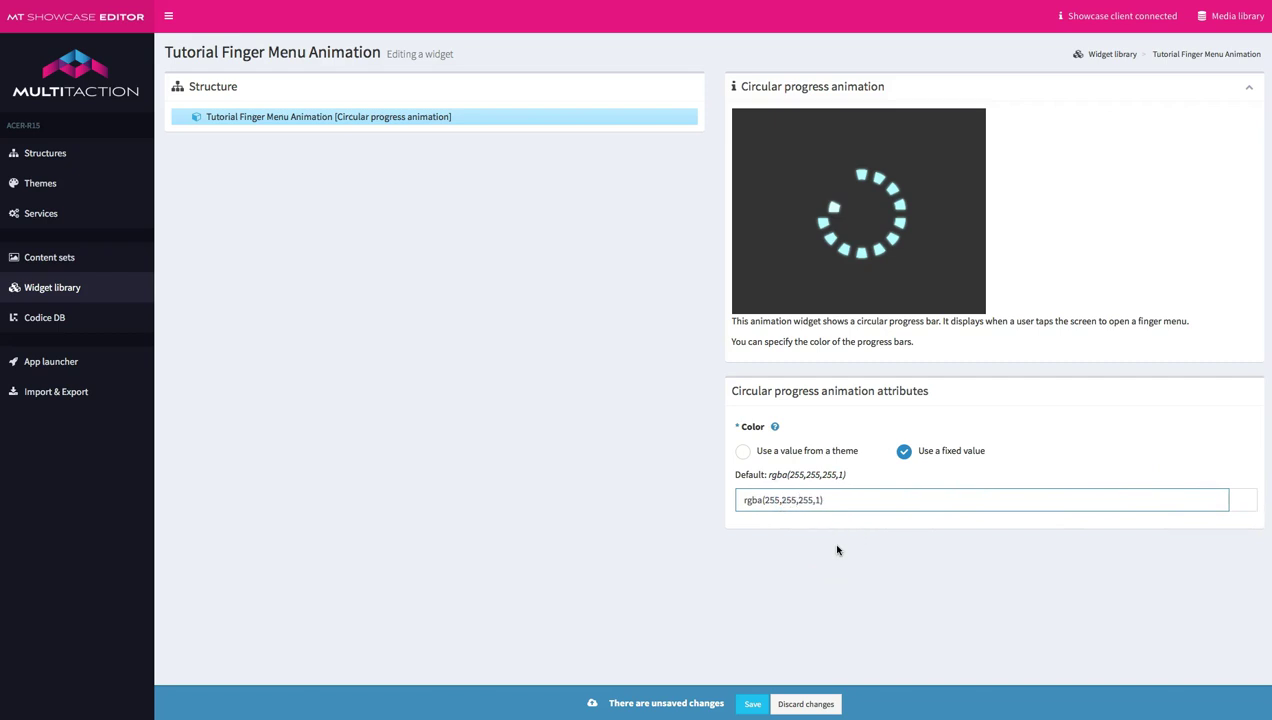
{"action": "left_click", "coordinate": [753, 705]}
{"action": "left_click", "coordinate": [676, 548]}
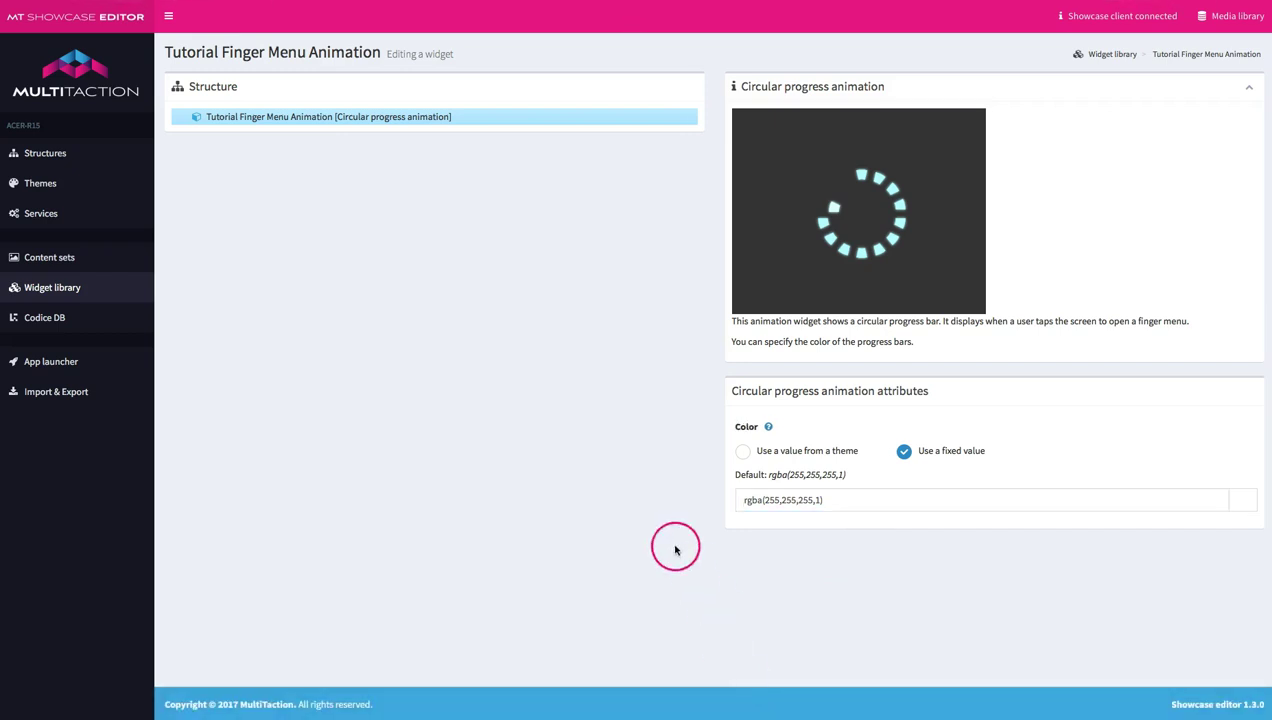
Open the Tutorial Finger Menu content set for editing and display the Finger Menu folder of MT Showcase Tutorial in the media library.
{"action": "left_click", "coordinate": [633, 425]}
{"action": "left_click", "coordinate": [502, 496]}
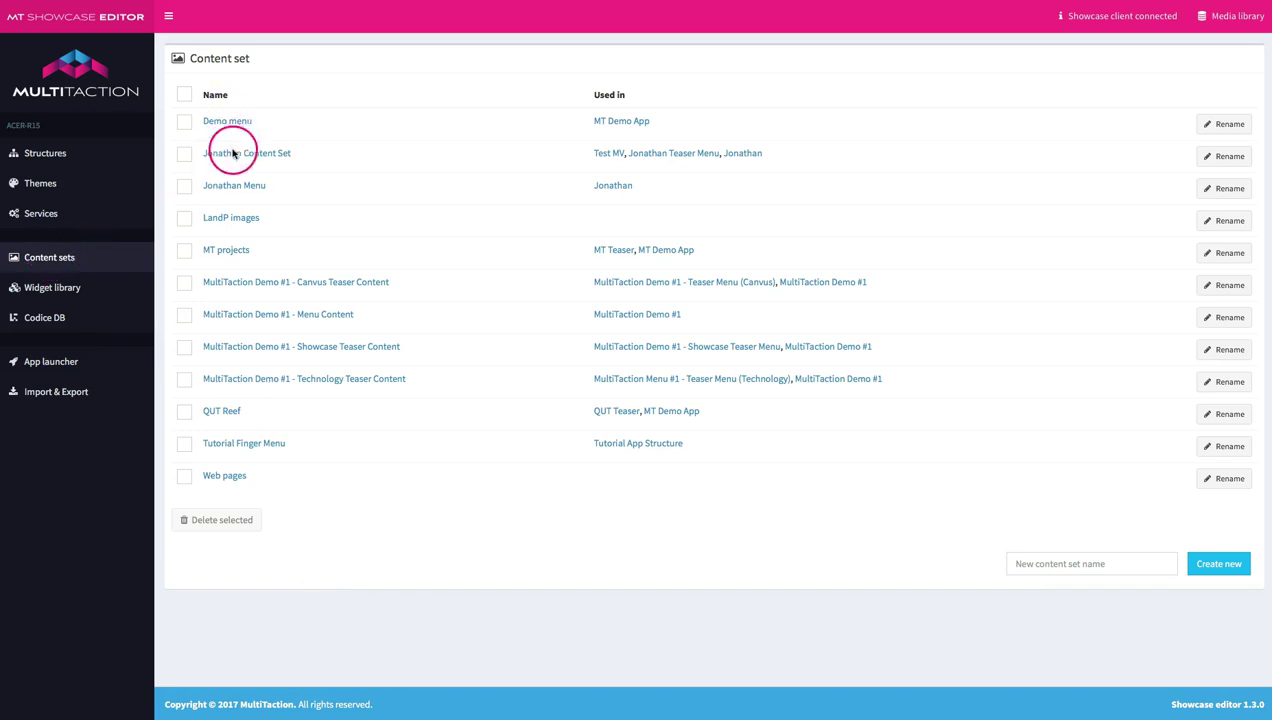
{"action": "left_click", "coordinate": [231, 445]}
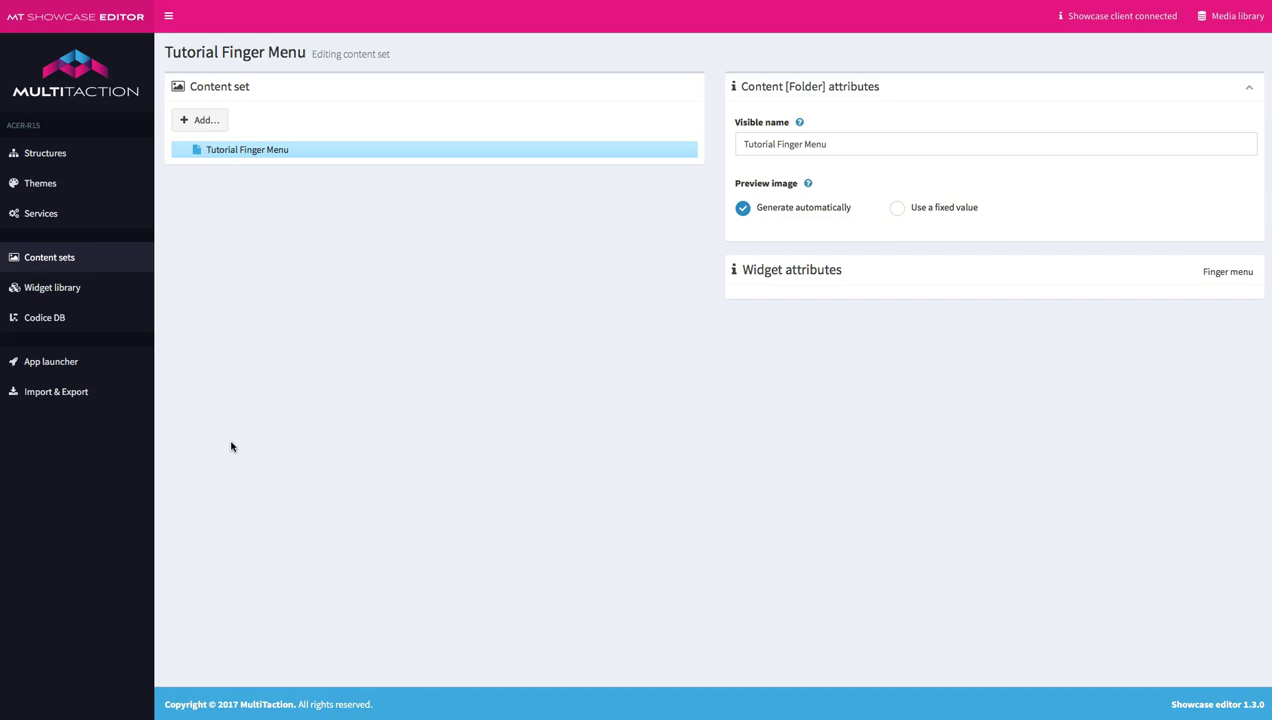
{"action": "left_click", "coordinate": [1232, 17]}
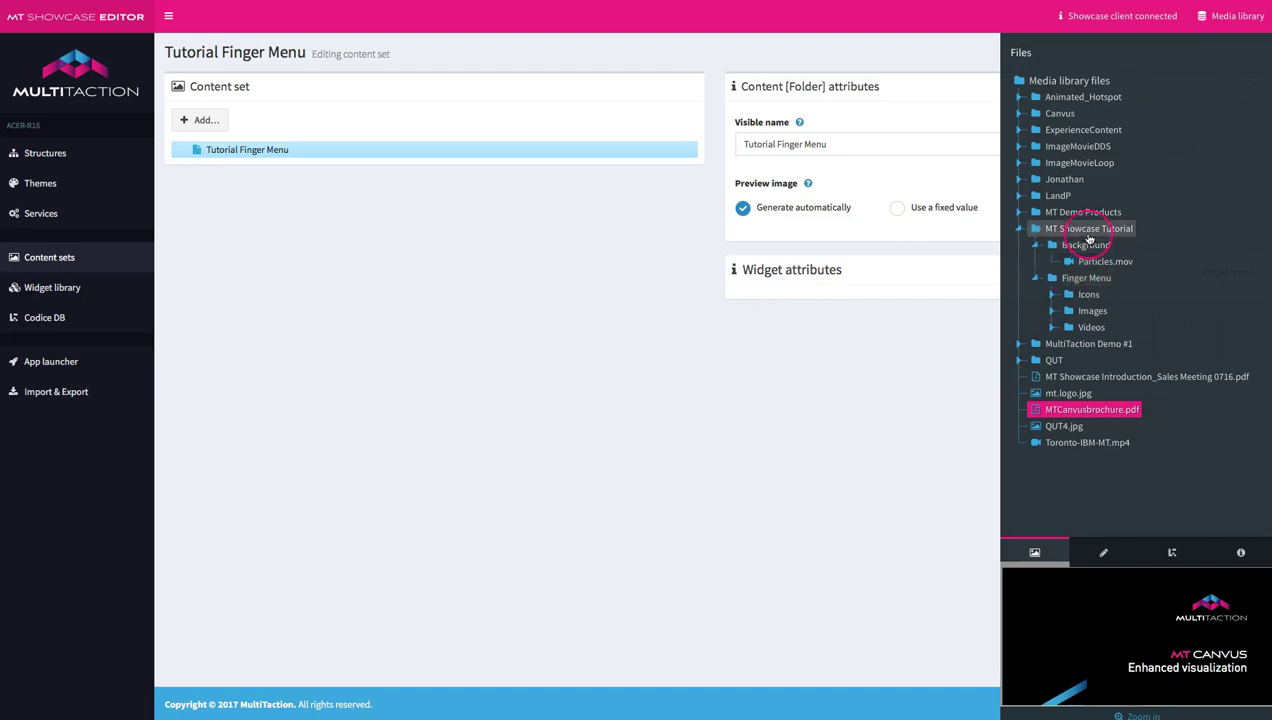
{"action": "left_click", "coordinate": [1086, 279]}
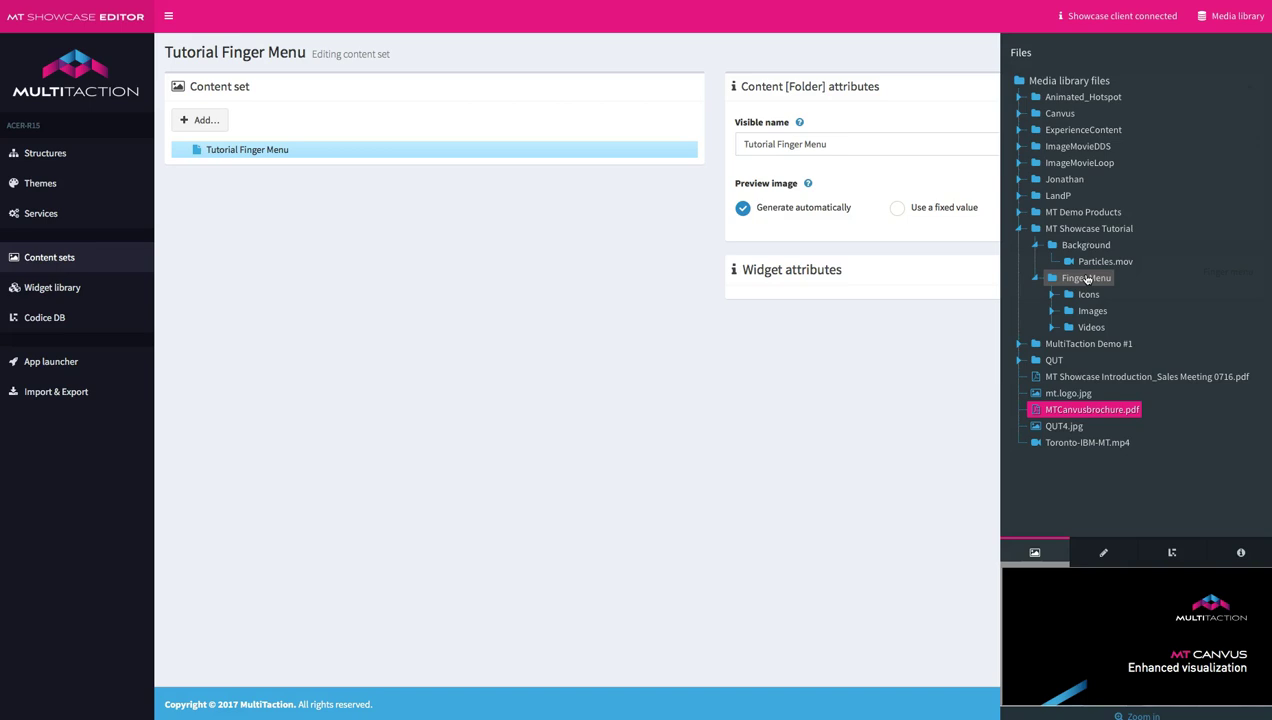
Expand the Images folder under Finger Menu and preview InfoComm 2017.JPG, Meeting Room.JPG and MT Giveaway.jpg.
{"action": "left_click", "coordinate": [1074, 229]}
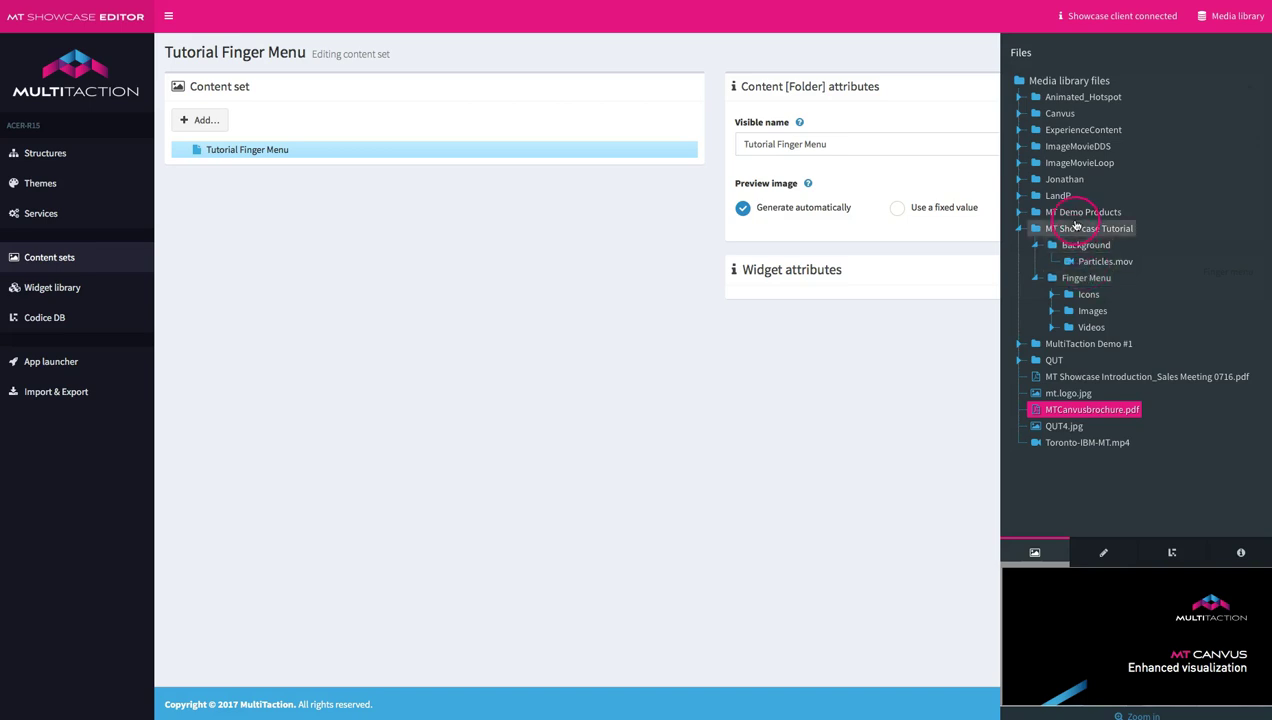
{"action": "left_click", "coordinate": [1074, 278]}
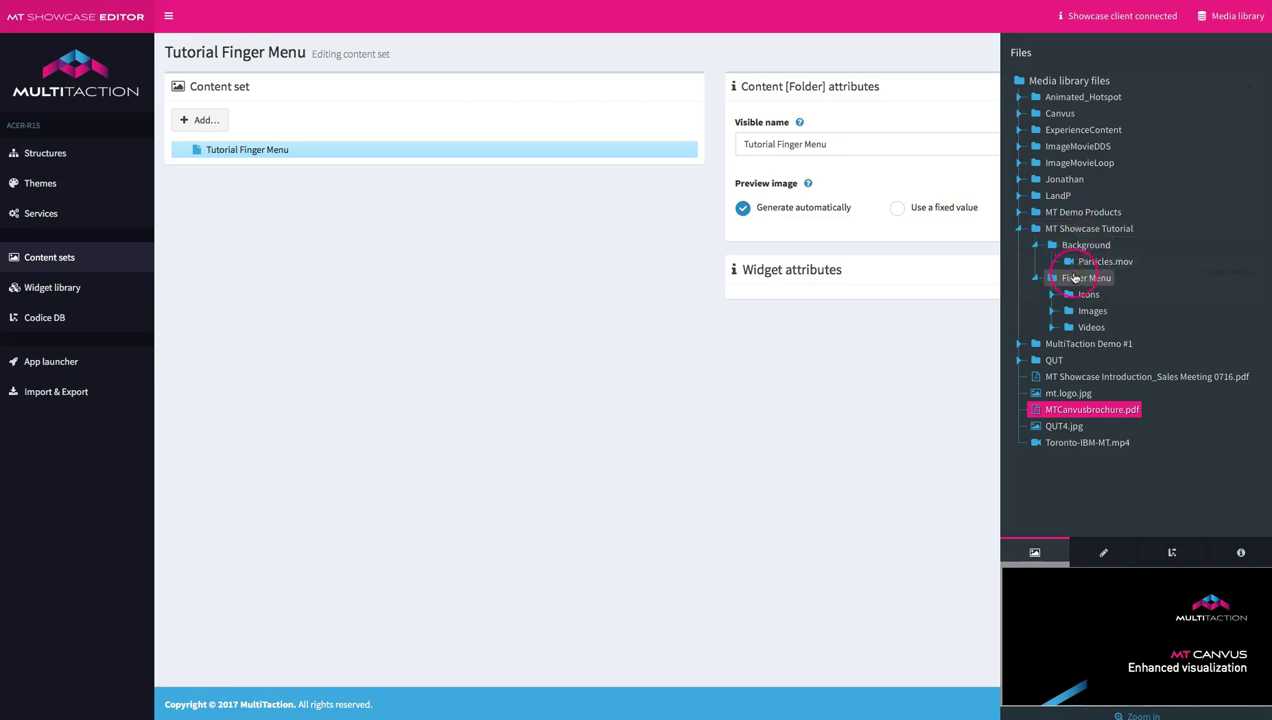
{"action": "left_click", "coordinate": [1077, 311]}
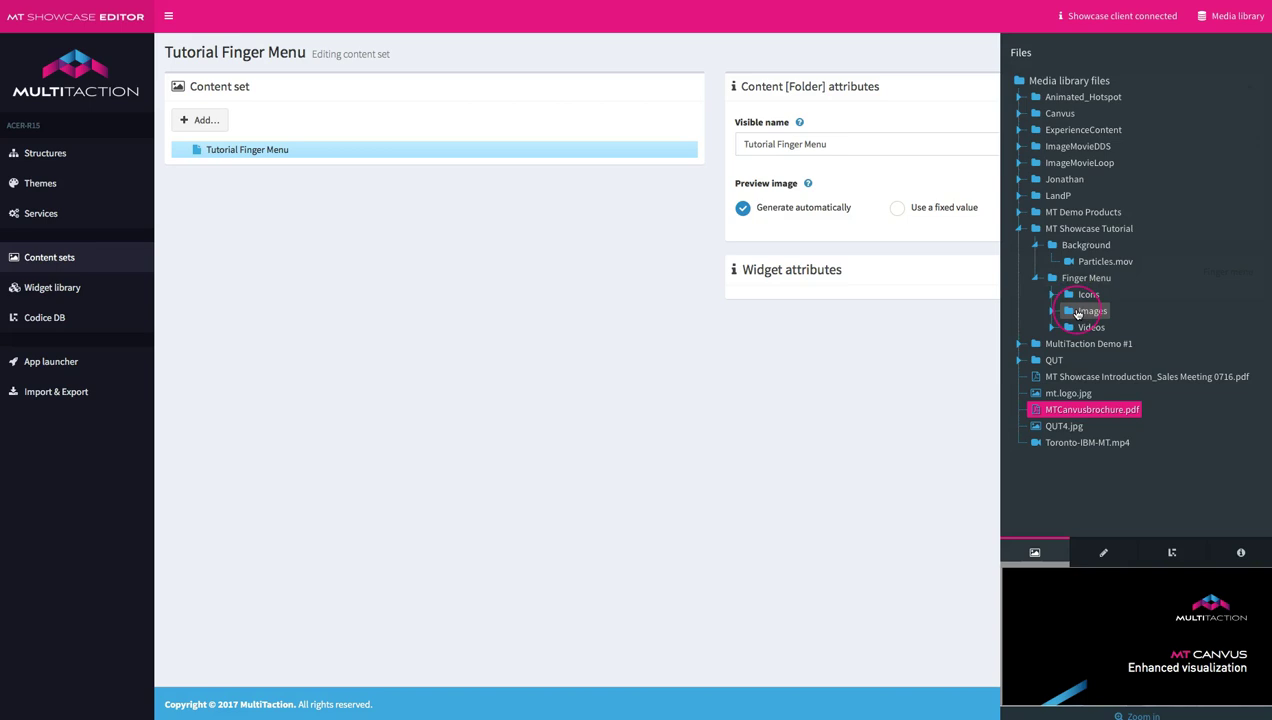
{"action": "left_click", "coordinate": [1052, 311]}
{"action": "left_click", "coordinate": [1110, 327]}
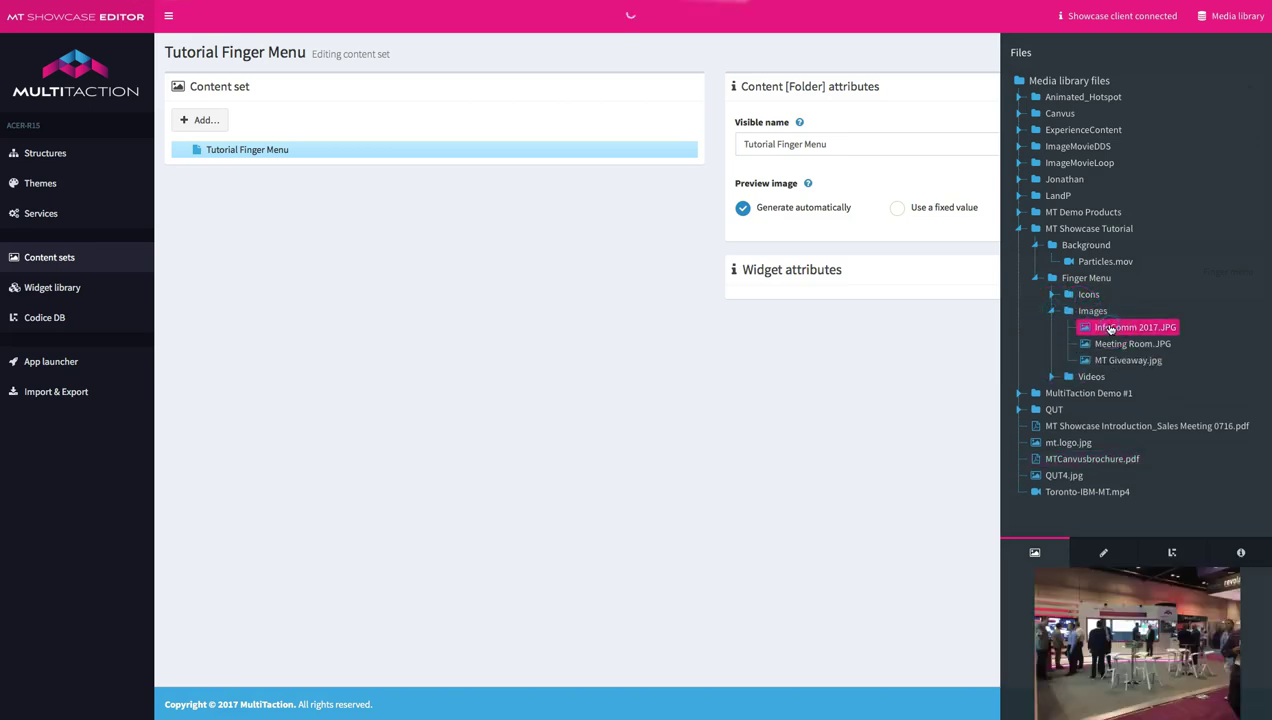
{"action": "left_click", "coordinate": [1113, 345]}
{"action": "left_click", "coordinate": [1115, 360]}
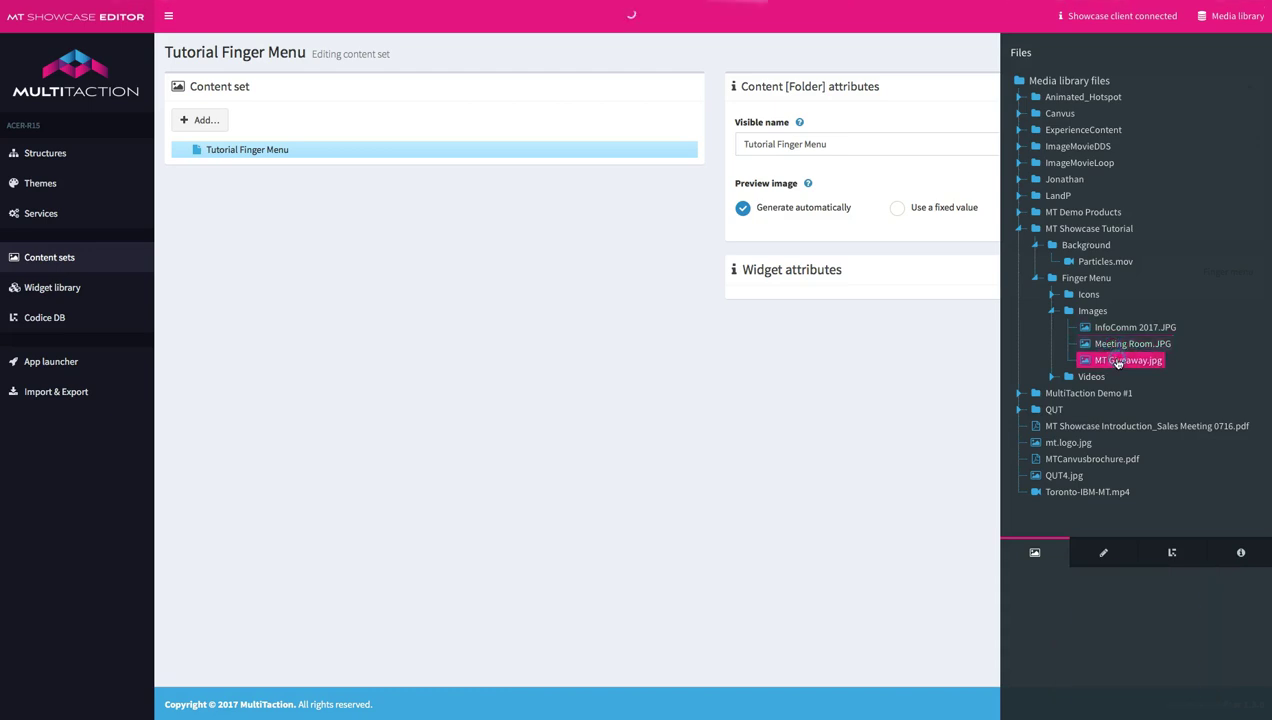
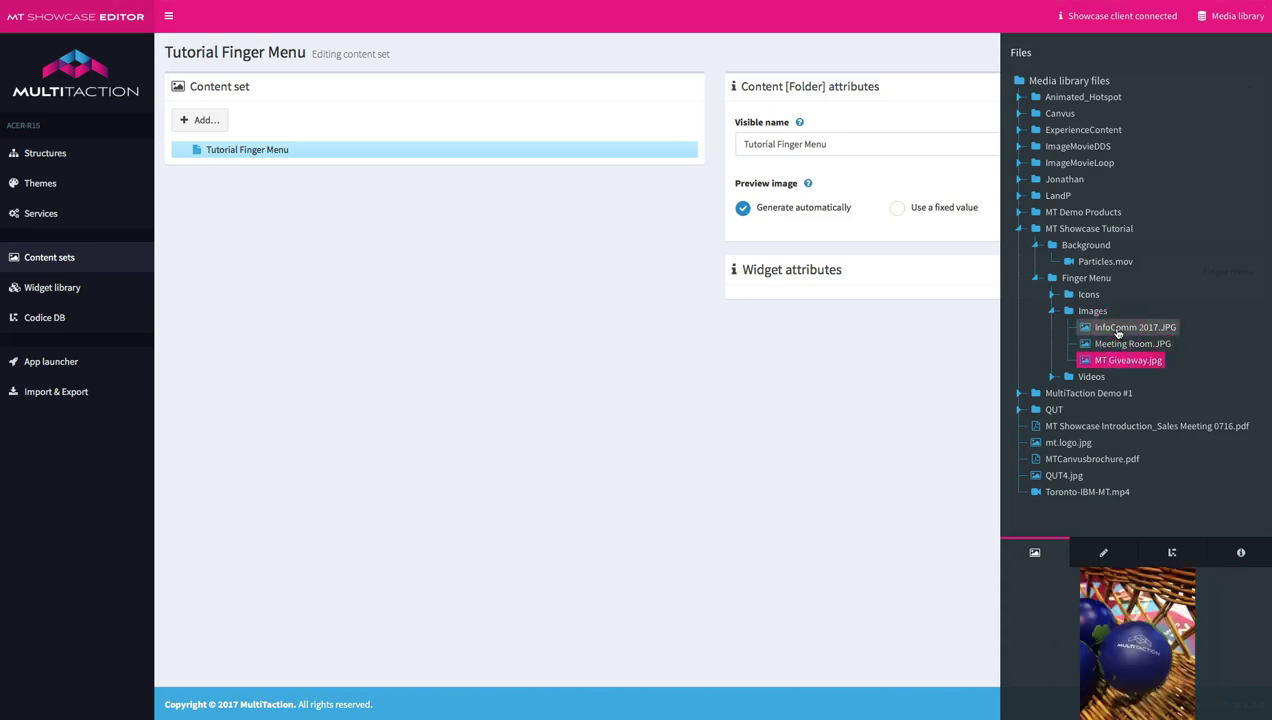
{"action": "left_click", "coordinate": [1118, 330]}
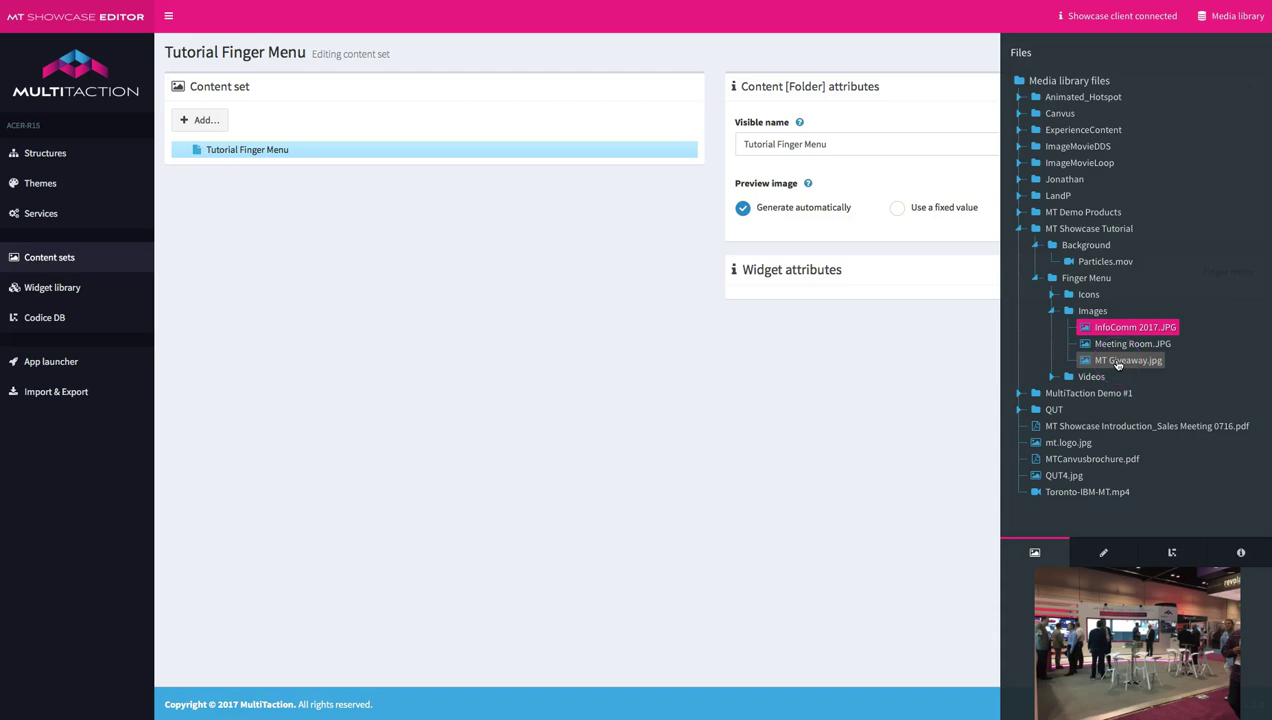
Add InfoComm 2017.JPG, Meeting Room.JPG and MT Giveaway.jpg to the Tutorial Finger Menu folder, save the content set and hide the media library.
{"action": "left_click", "coordinate": [1111, 329]}
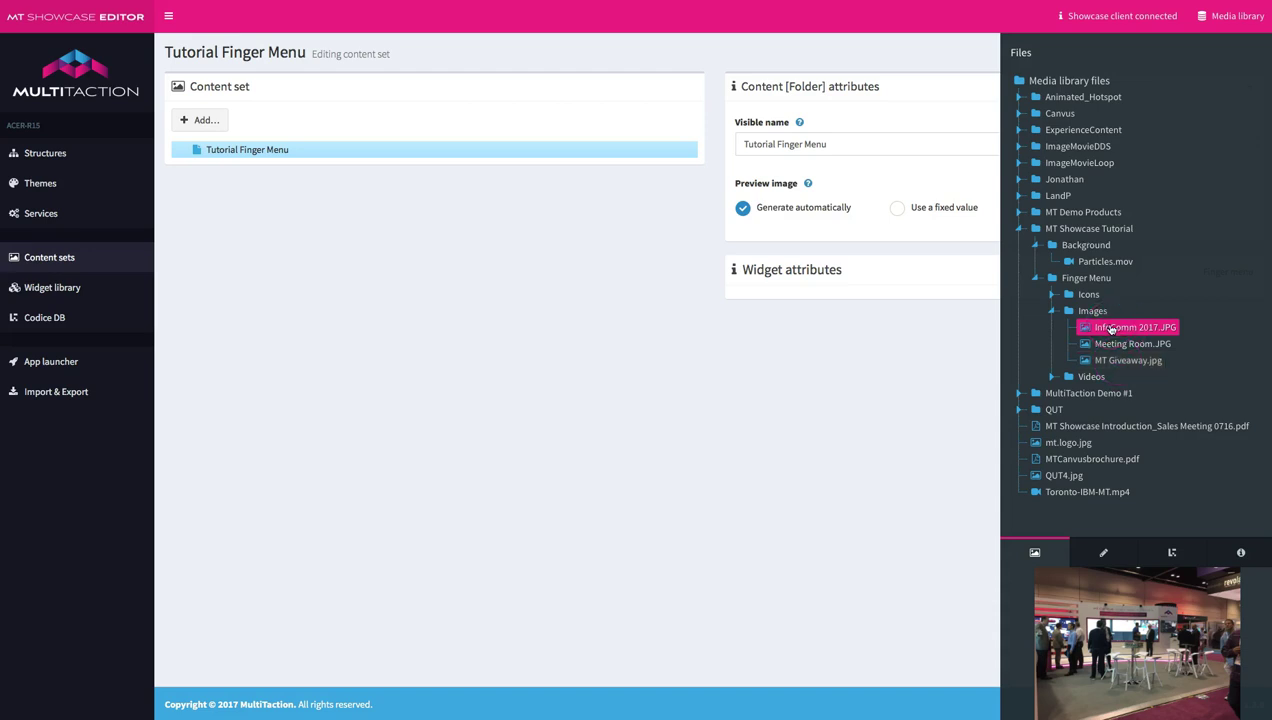
{"action": "left_click", "coordinate": [1121, 362]}
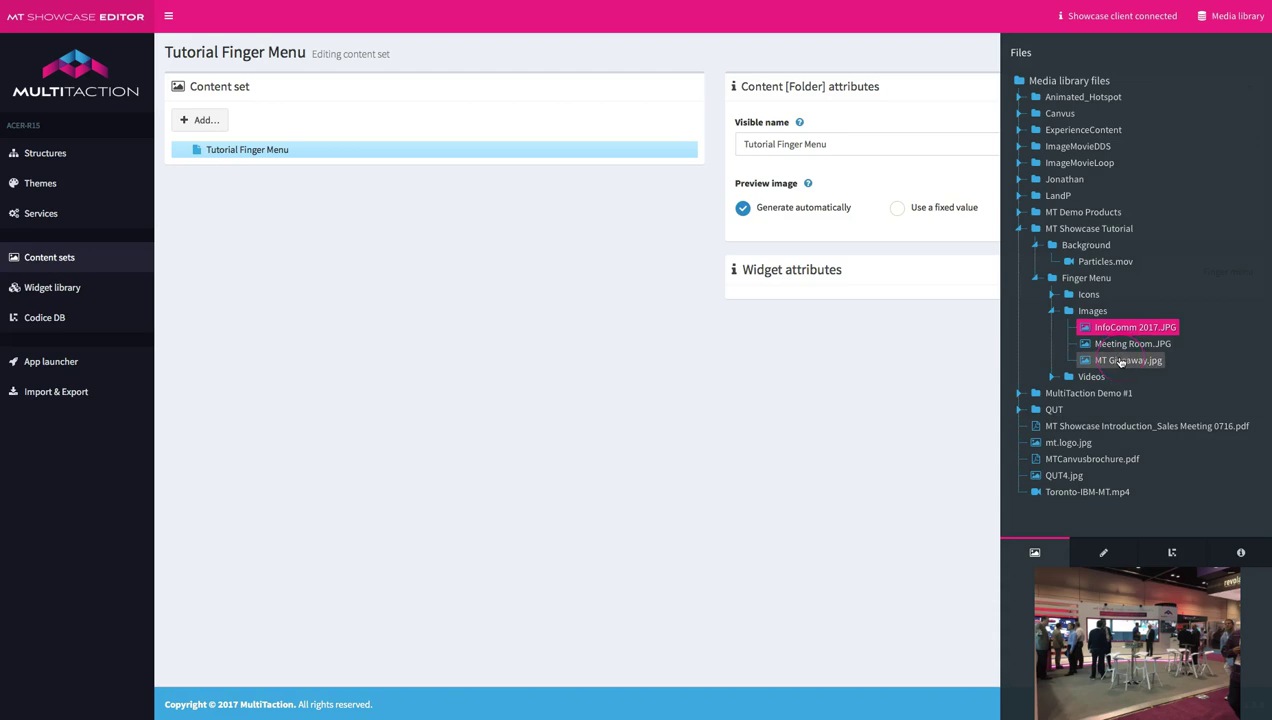
{"action": "left_click", "coordinate": [1121, 362], "text": "shift"}
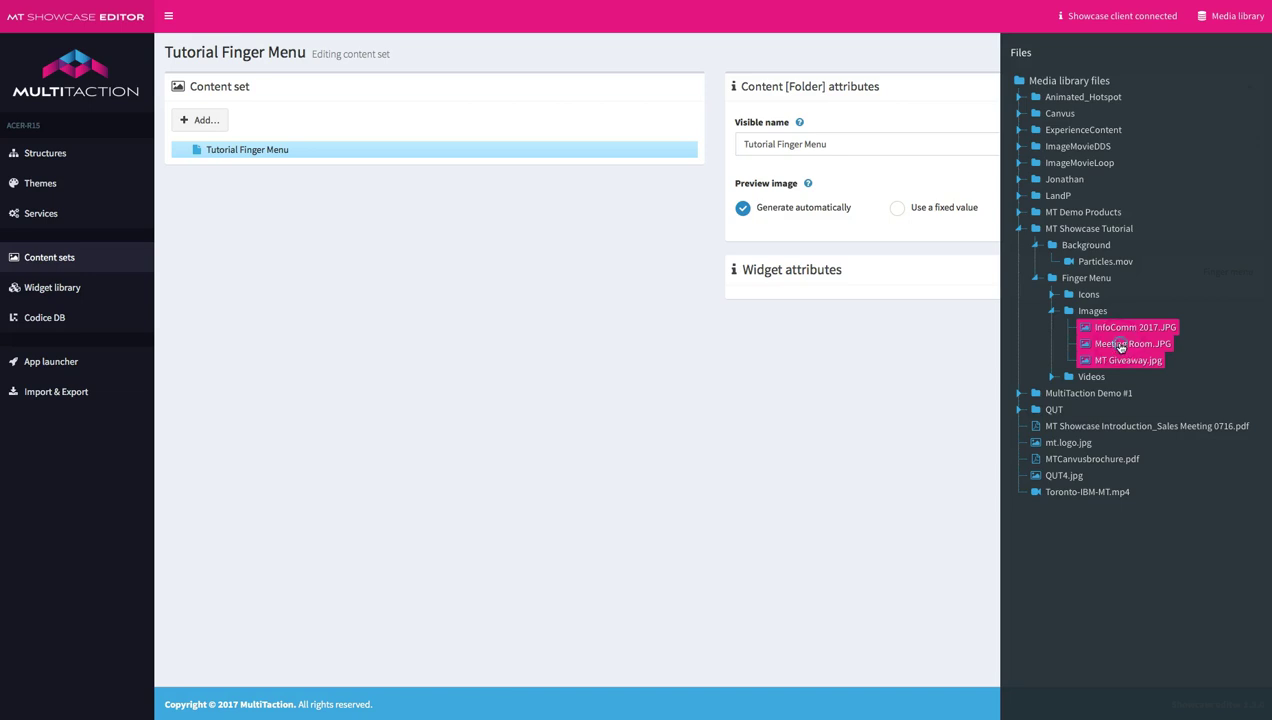
{"action": "left_click_drag", "start_coordinate": [1121, 346], "coordinate": [210, 148]}
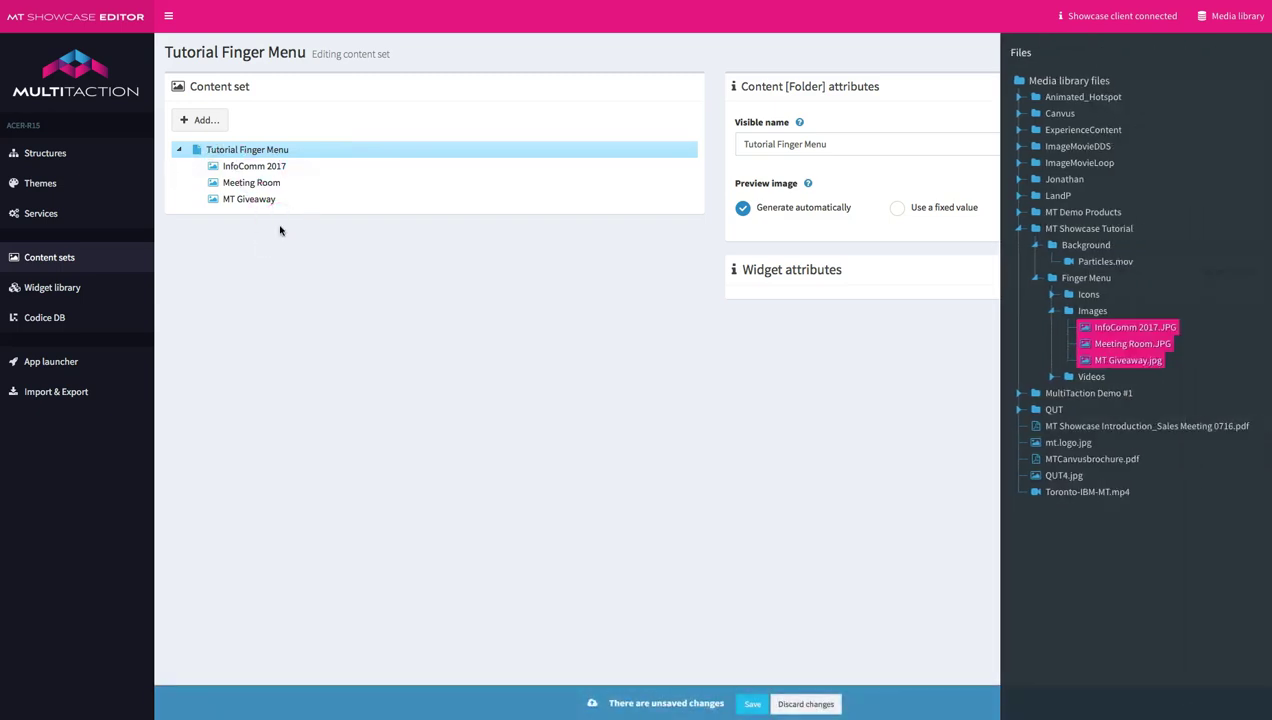
{"action": "left_click", "coordinate": [753, 705]}
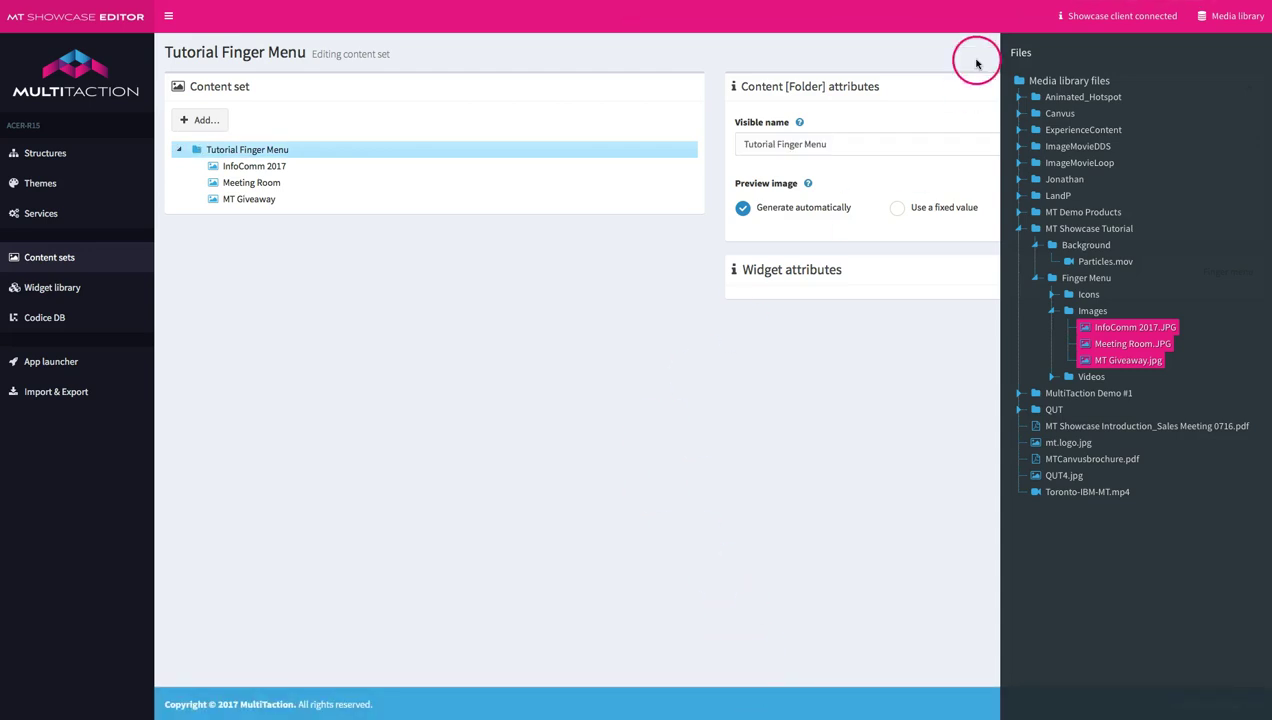
{"action": "left_click", "coordinate": [1226, 16]}
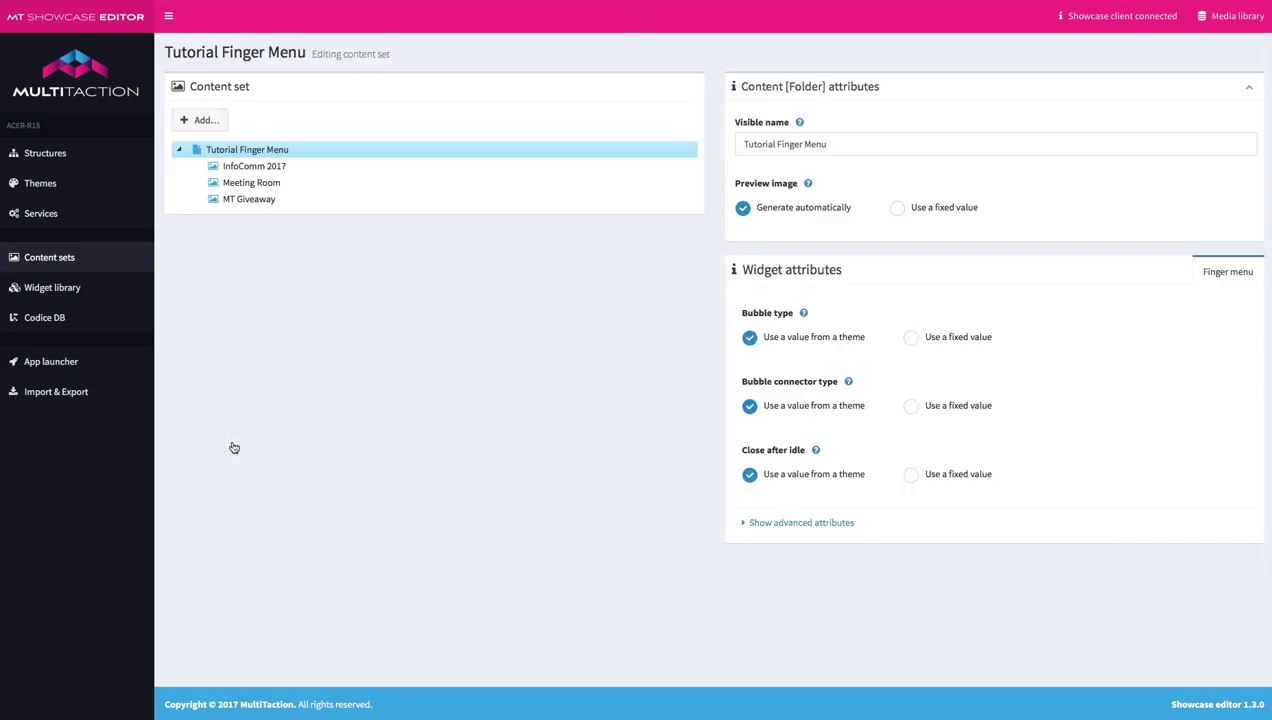
Switch the Tutorial Finger Menu folder's bubble type from the theme value to a fixed value.
{"action": "left_click", "coordinate": [389, 419]}
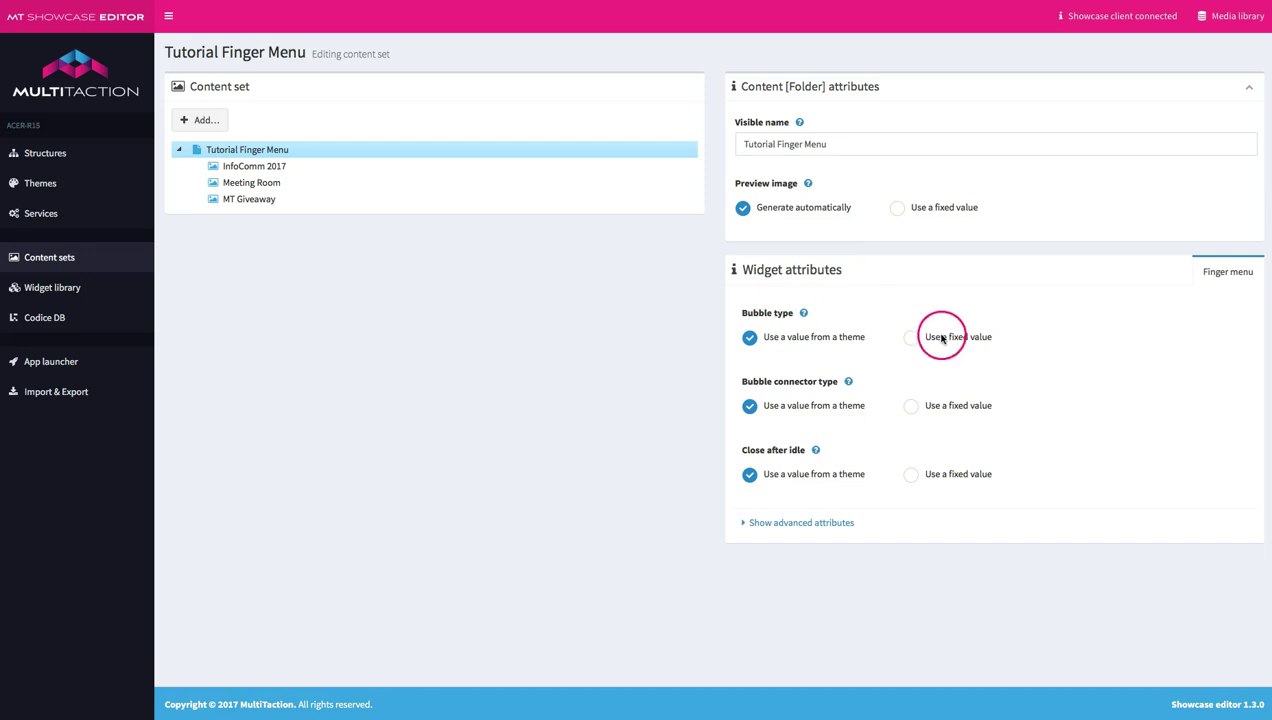
{"action": "left_click", "coordinate": [908, 337]}
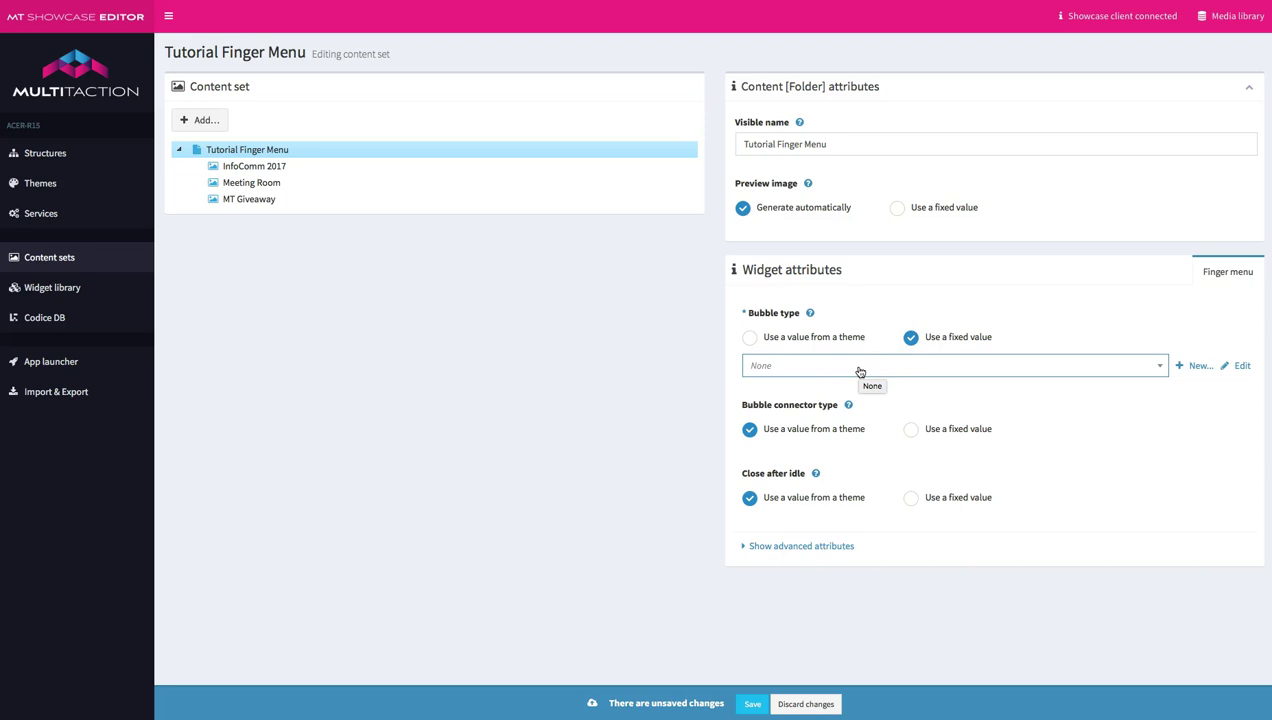
Examine the content and widget attributes of the Meeting Room and InfoComm 2017 items.
{"action": "left_click", "coordinate": [254, 167]}
{"action": "left_click", "coordinate": [253, 183]}
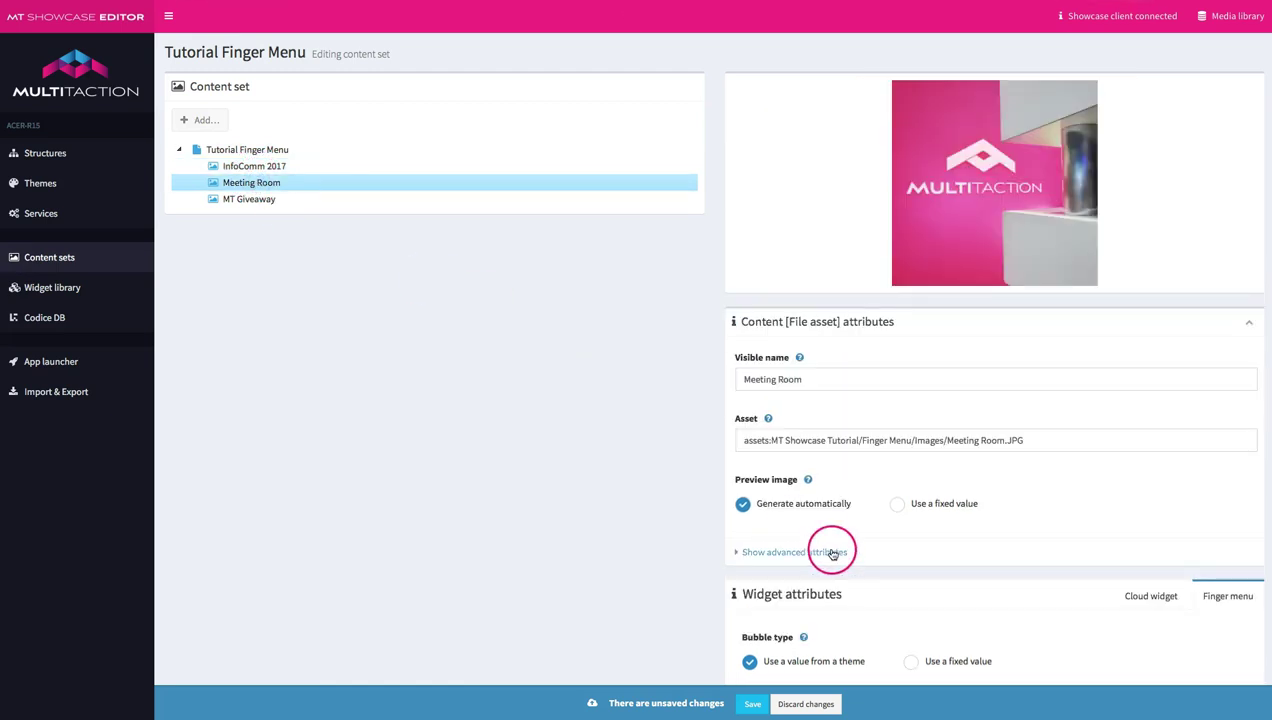
{"action": "scroll", "coordinate": [832, 545], "scroll_direction": "down", "scroll_amount": 3}
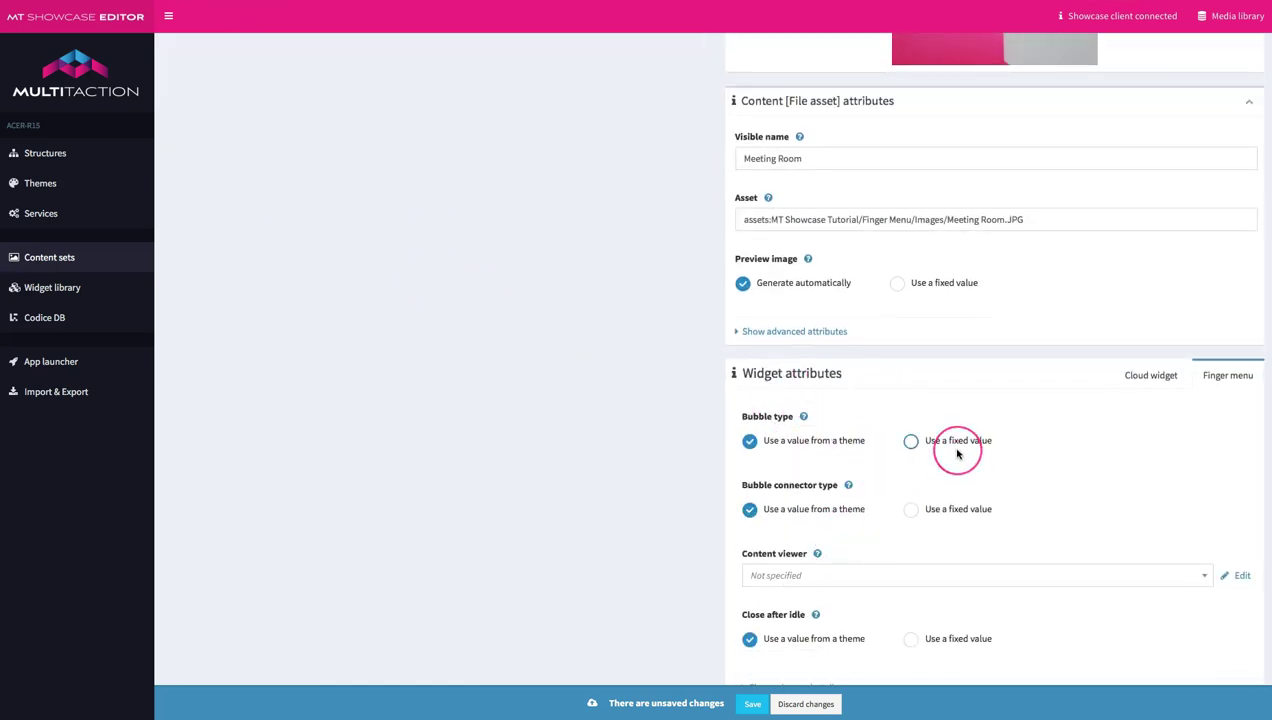
{"action": "scroll", "coordinate": [921, 457], "scroll_direction": "up", "scroll_amount": 1}
{"action": "scroll", "coordinate": [921, 457], "scroll_direction": "up", "scroll_amount": 1}
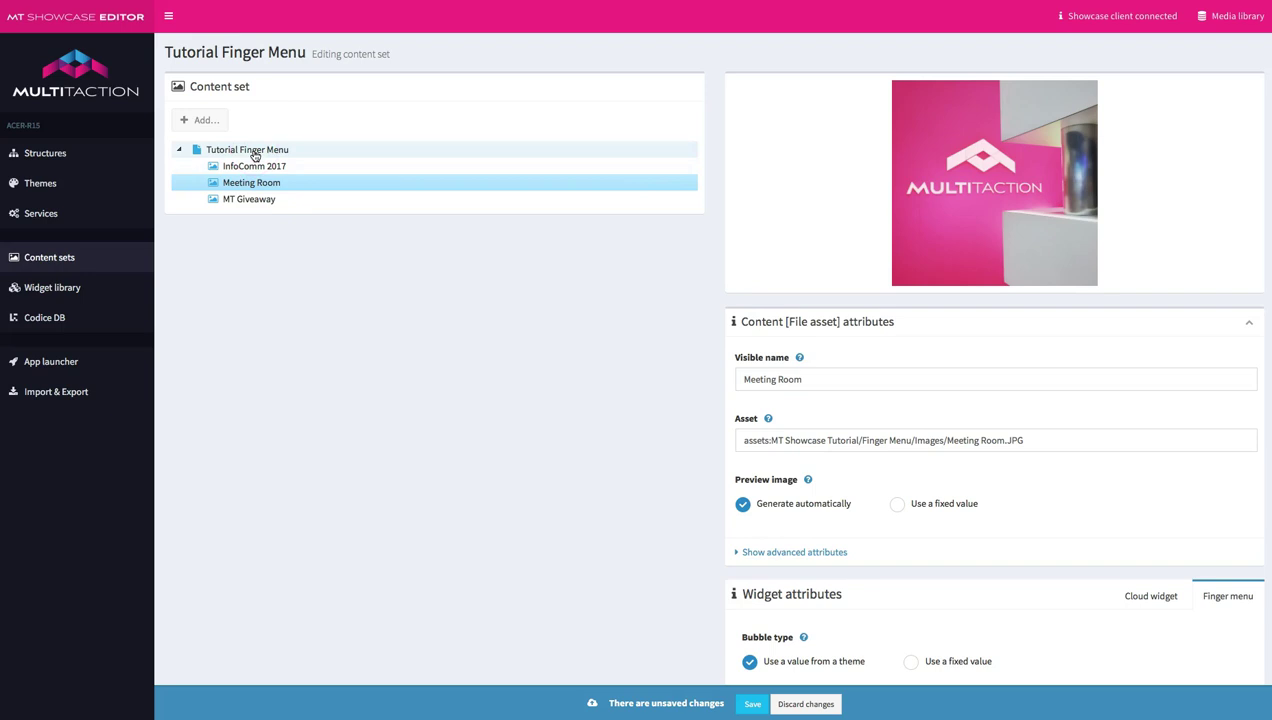
{"action": "left_click", "coordinate": [254, 166]}
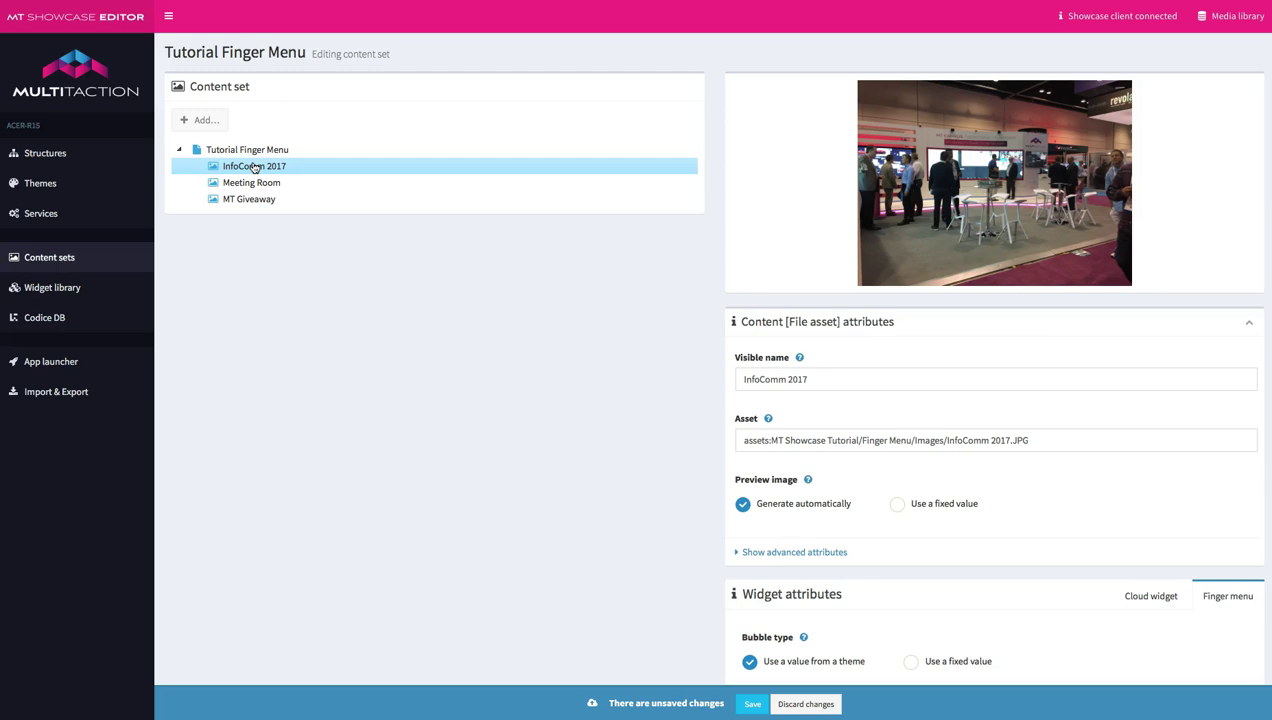
Create a new menu bubbles type named Tutorial Bubble Level 1 as the Tutorial Finger Menu folder's bubble type and save.
{"action": "left_click", "coordinate": [258, 149]}
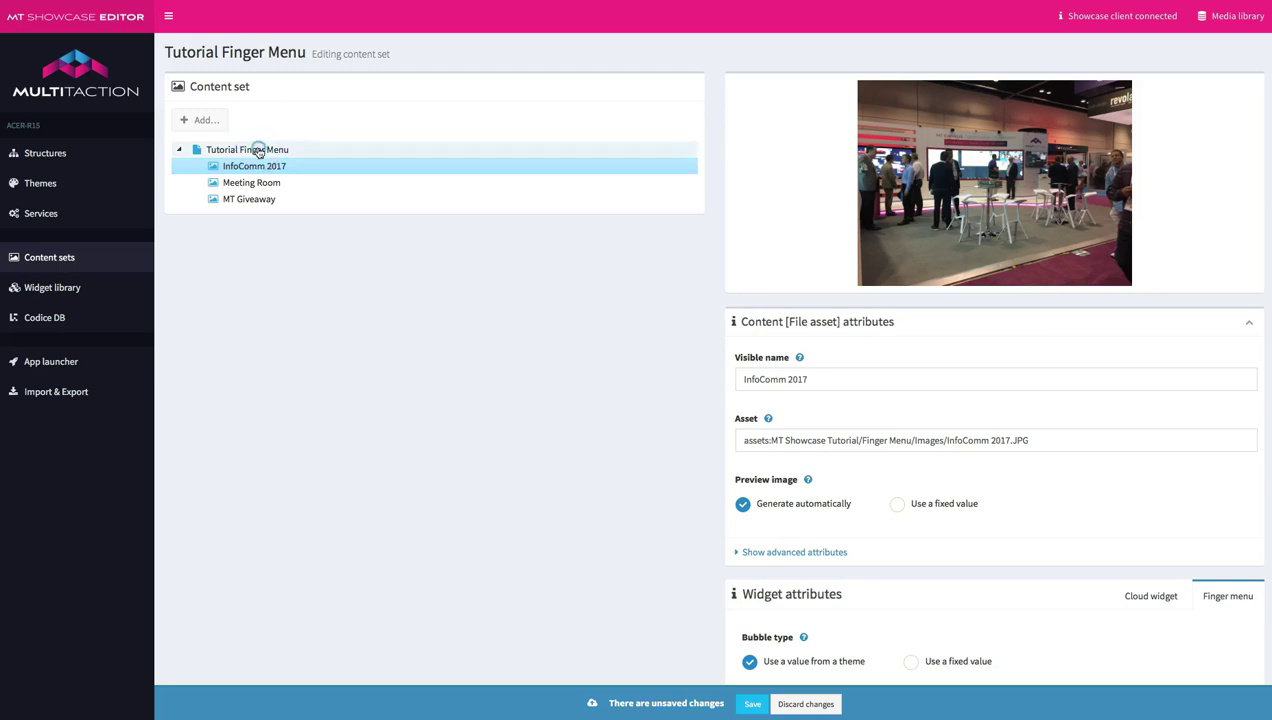
{"action": "left_click", "coordinate": [788, 300]}
{"action": "left_click", "coordinate": [1008, 417]}
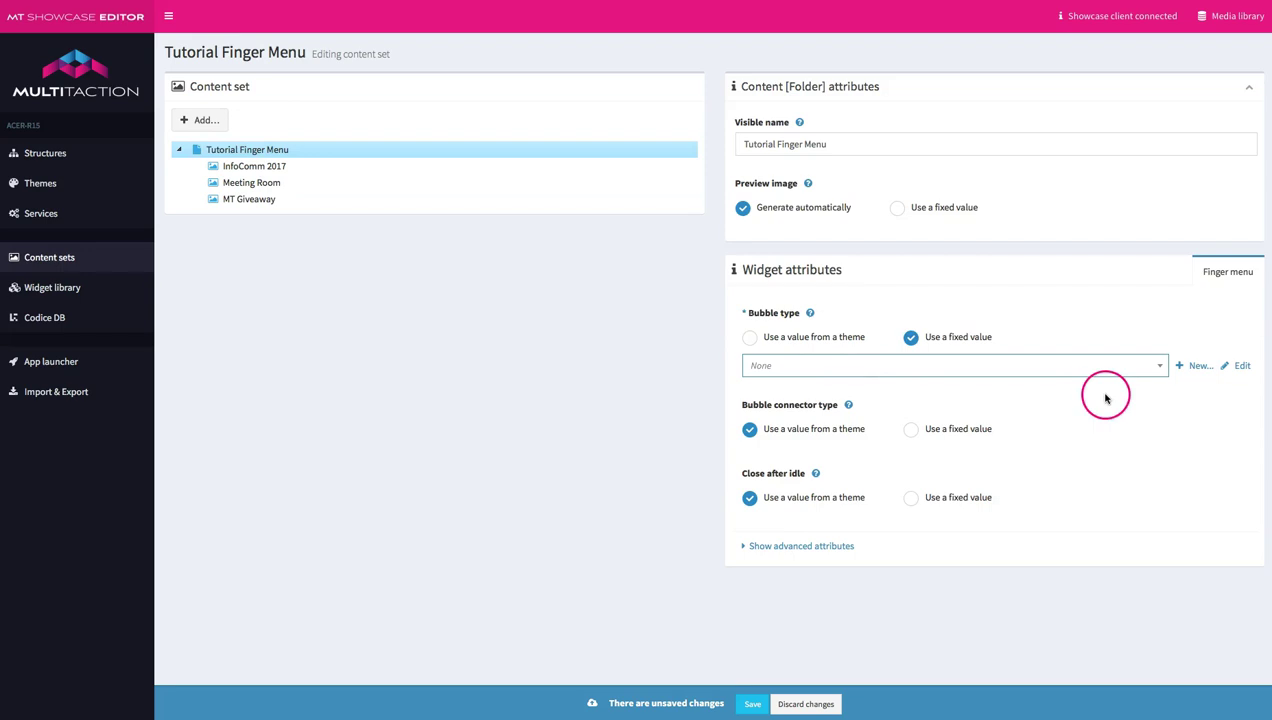
{"action": "left_click", "coordinate": [1160, 366]}
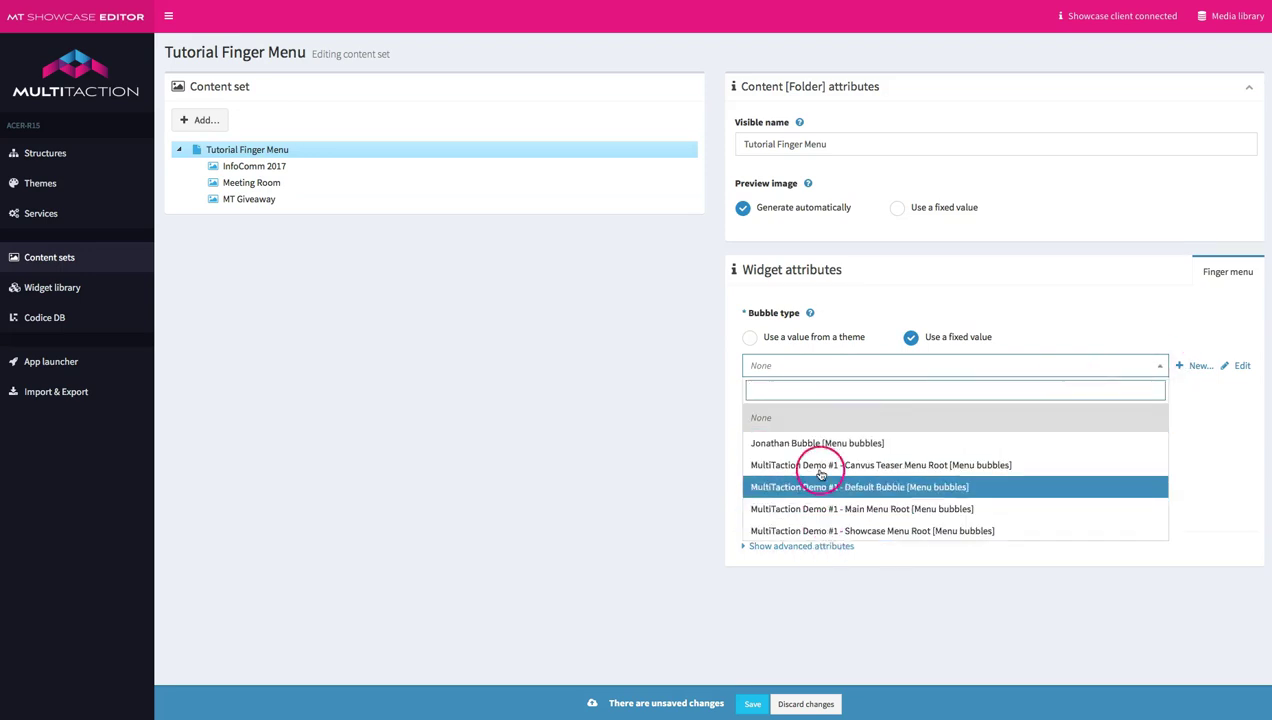
{"action": "left_click", "coordinate": [1190, 367]}
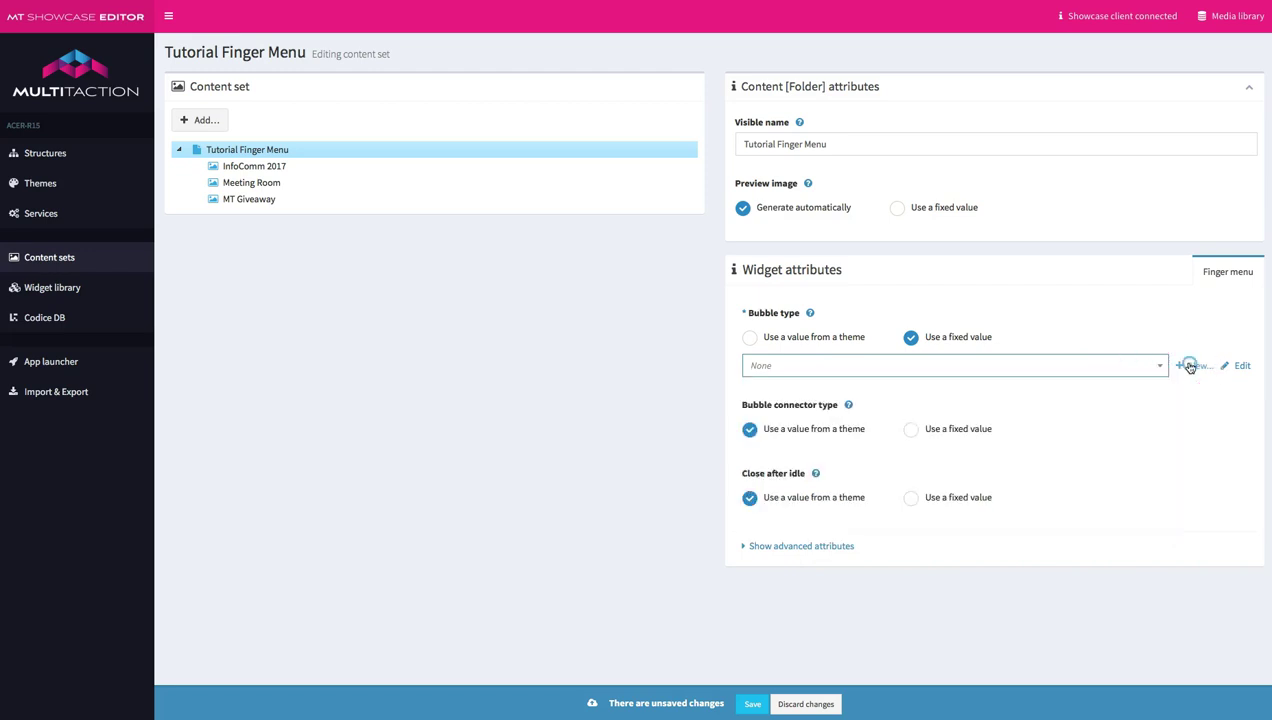
{"action": "left_click", "coordinate": [1138, 377]}
{"action": "left_click", "coordinate": [886, 366]}
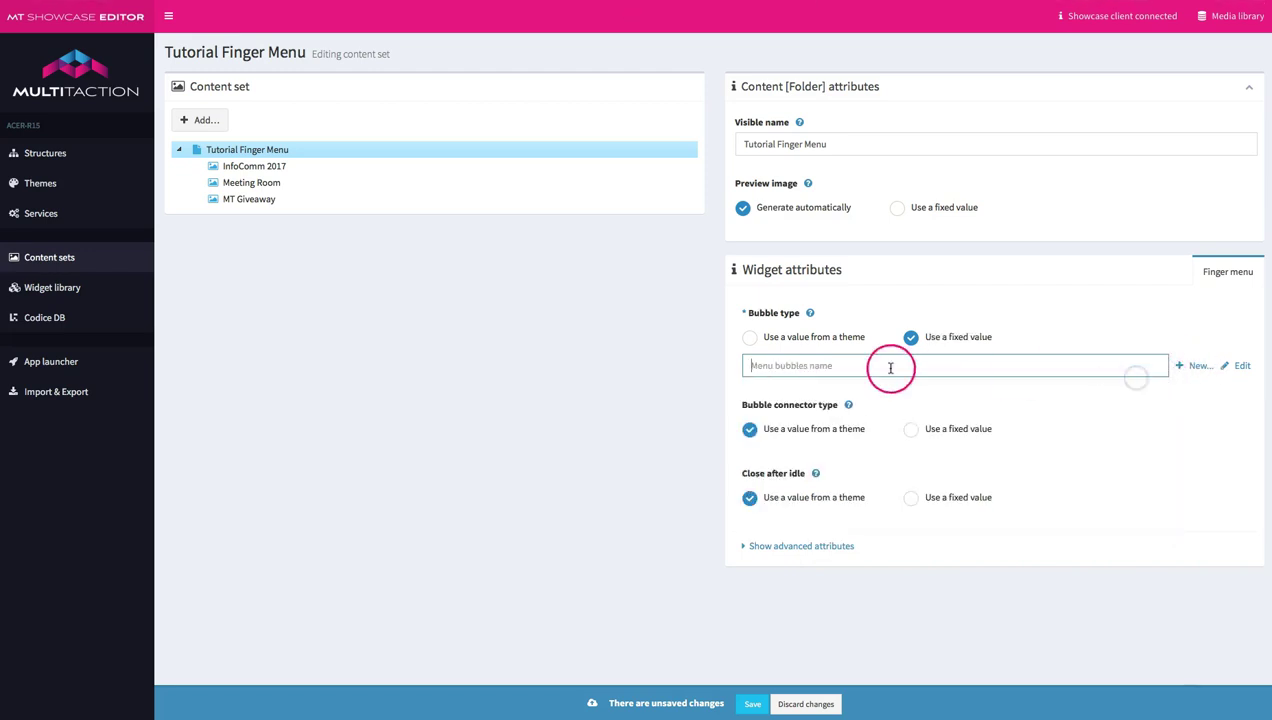
{"action": "type", "text": "Tutorial Bubble Level 1"}
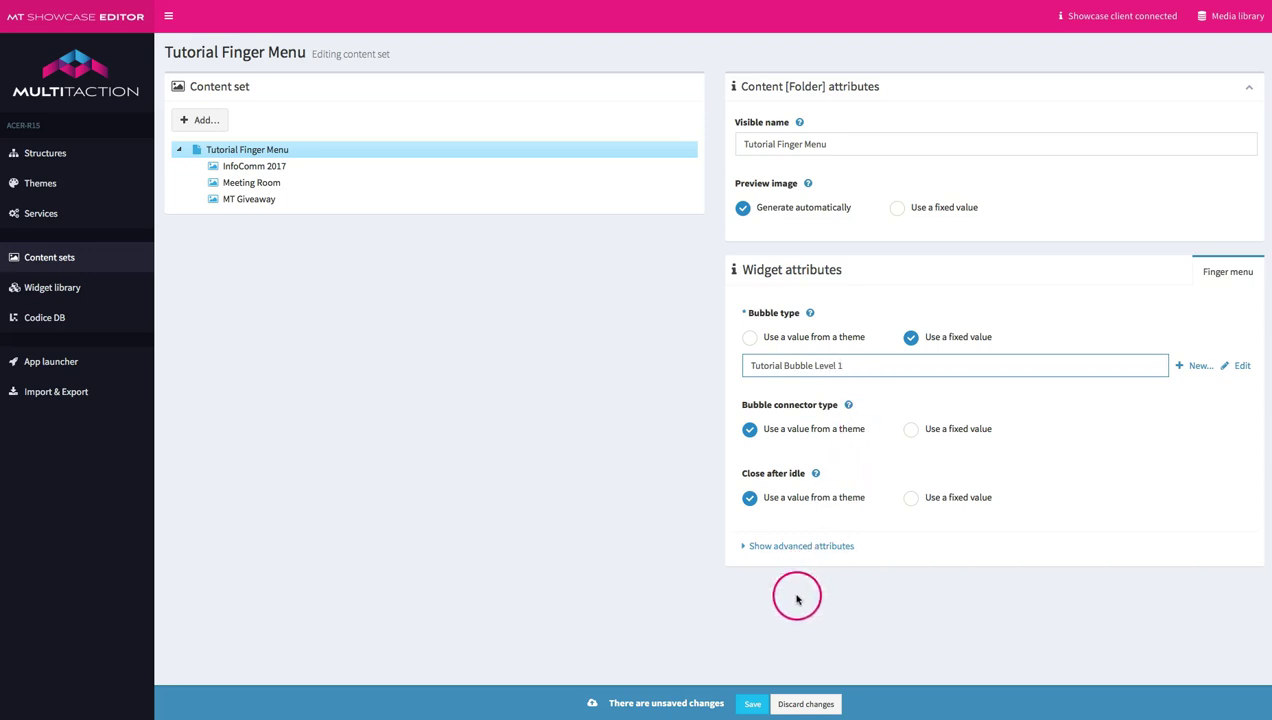
{"action": "left_click", "coordinate": [755, 705]}
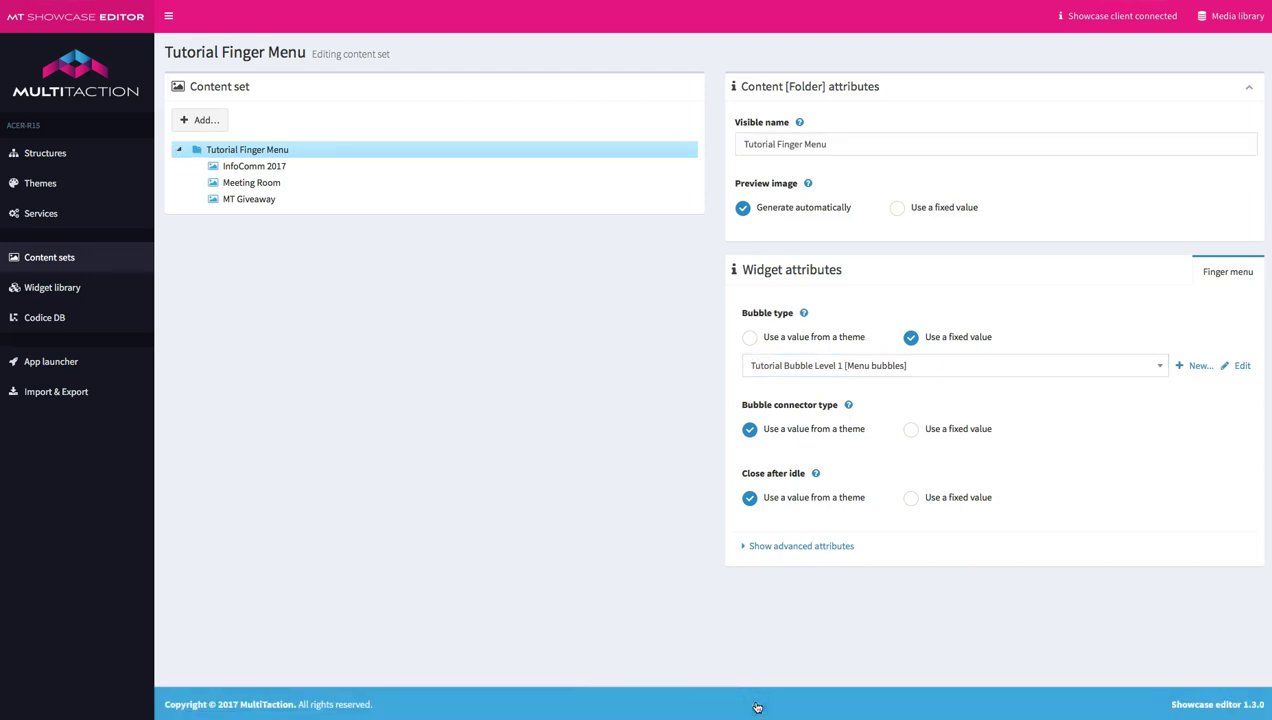
Give the folder's Close after idle attribute the fixed value Timeout 5, save, and reselect the Tutorial Finger Menu folder.
{"action": "left_click", "coordinate": [852, 549]}
{"action": "left_click", "coordinate": [912, 499]}
{"action": "left_click", "coordinate": [902, 527]}
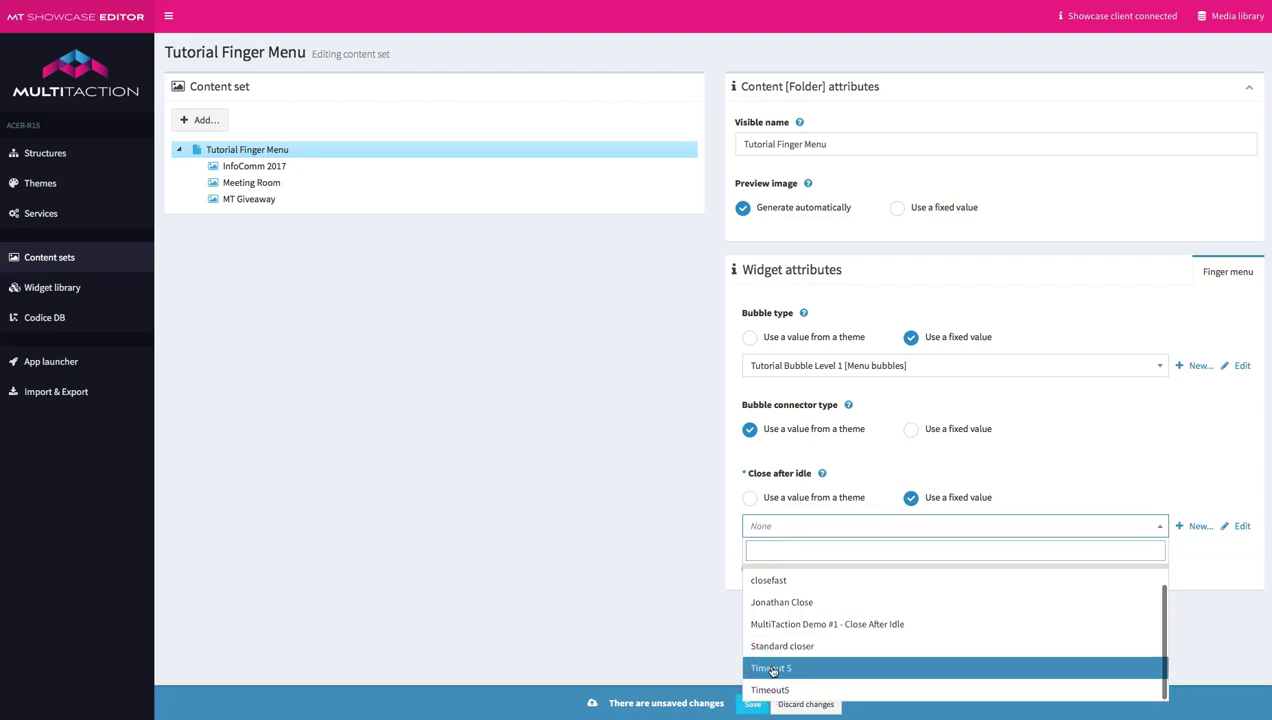
{"action": "left_click", "coordinate": [770, 668]}
{"action": "left_click_drag", "start_coordinate": [800, 533], "coordinate": [881, 562]}
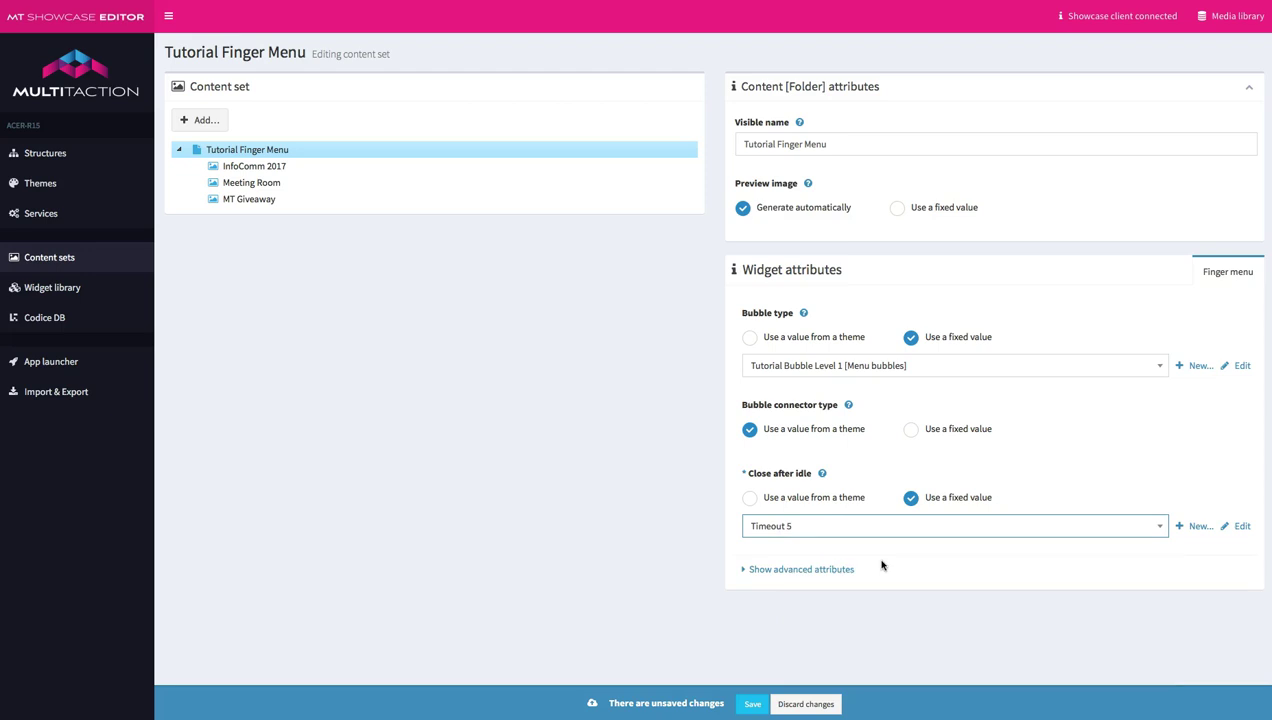
{"action": "left_click", "coordinate": [873, 543]}
{"action": "left_click", "coordinate": [750, 707]}
{"action": "left_click", "coordinate": [245, 166]}
{"action": "left_click", "coordinate": [236, 150]}
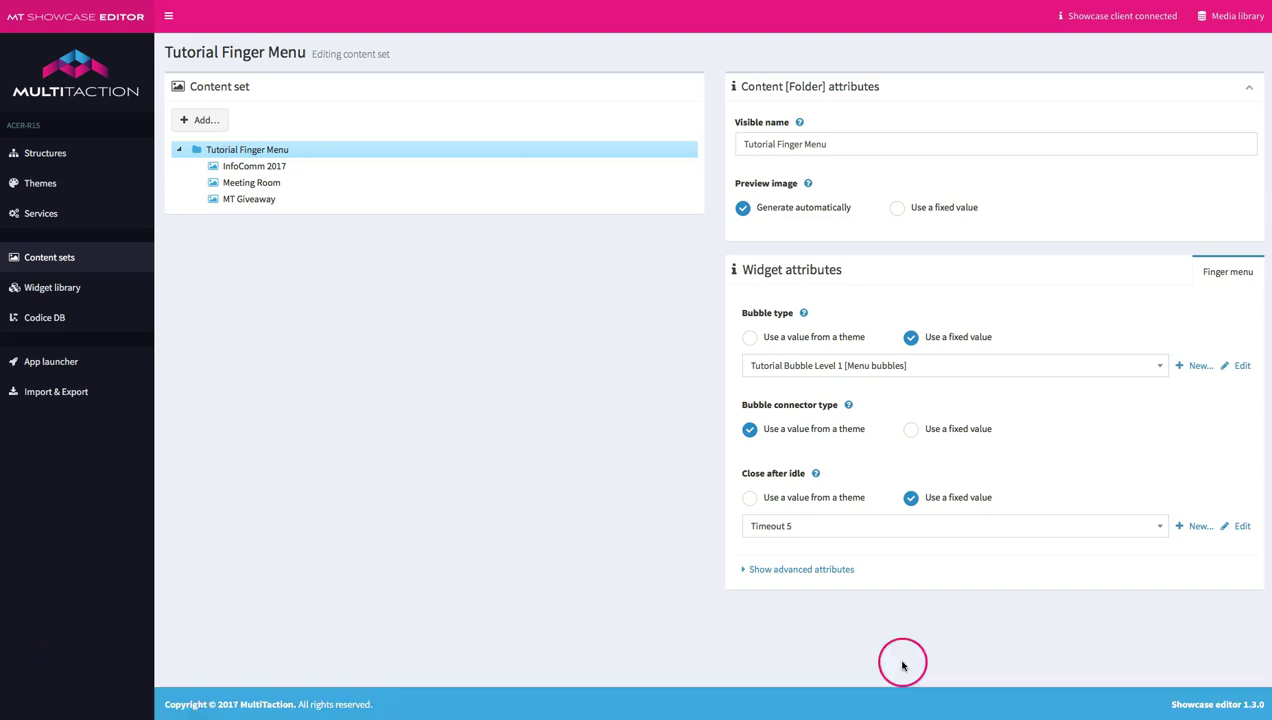
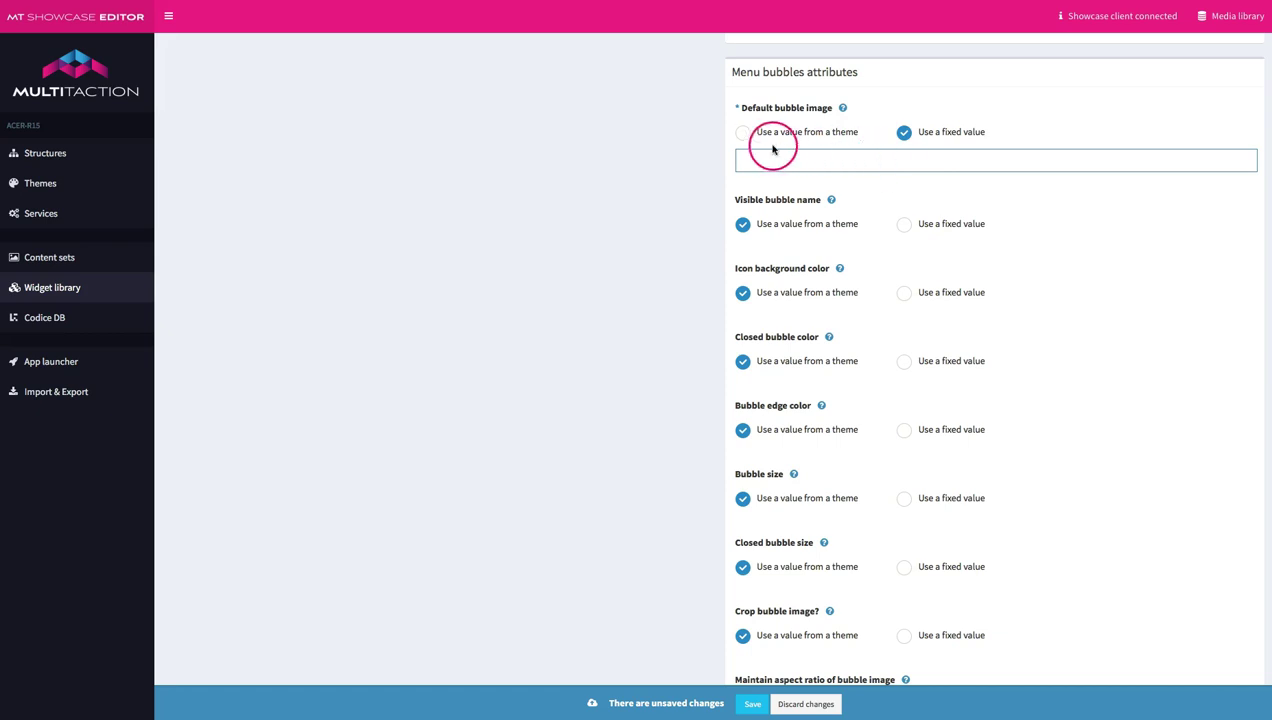
Return Tutorial Bubble Level 1's default bubble image to the theme value and switch its icon background color to a fixed value.
{"action": "left_click", "coordinate": [742, 132]}
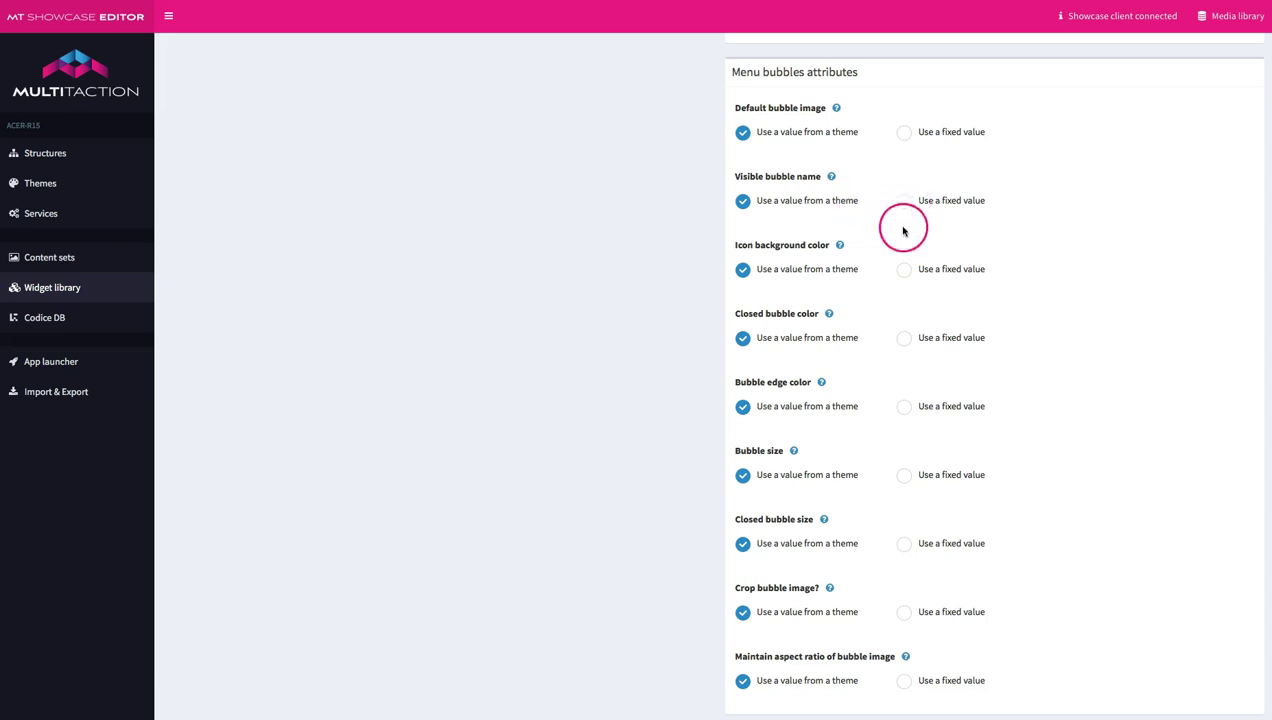
{"action": "left_click", "coordinate": [904, 270]}
{"action": "left_click", "coordinate": [900, 285]}
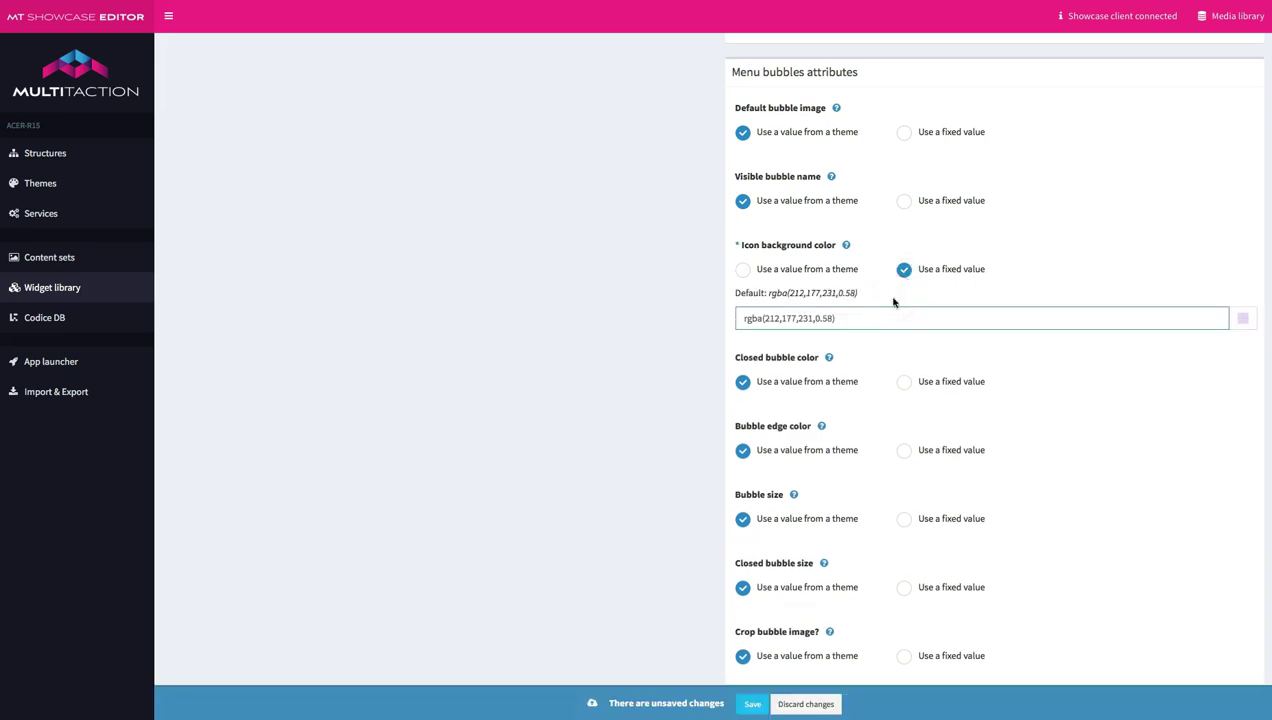
Make Tutorial Bubble Level 1's icon background color fully transparent with the fixed value rgba(212,177,231,0).
{"action": "scroll", "coordinate": [894, 302], "scroll_direction": "up", "scroll_amount": 3}
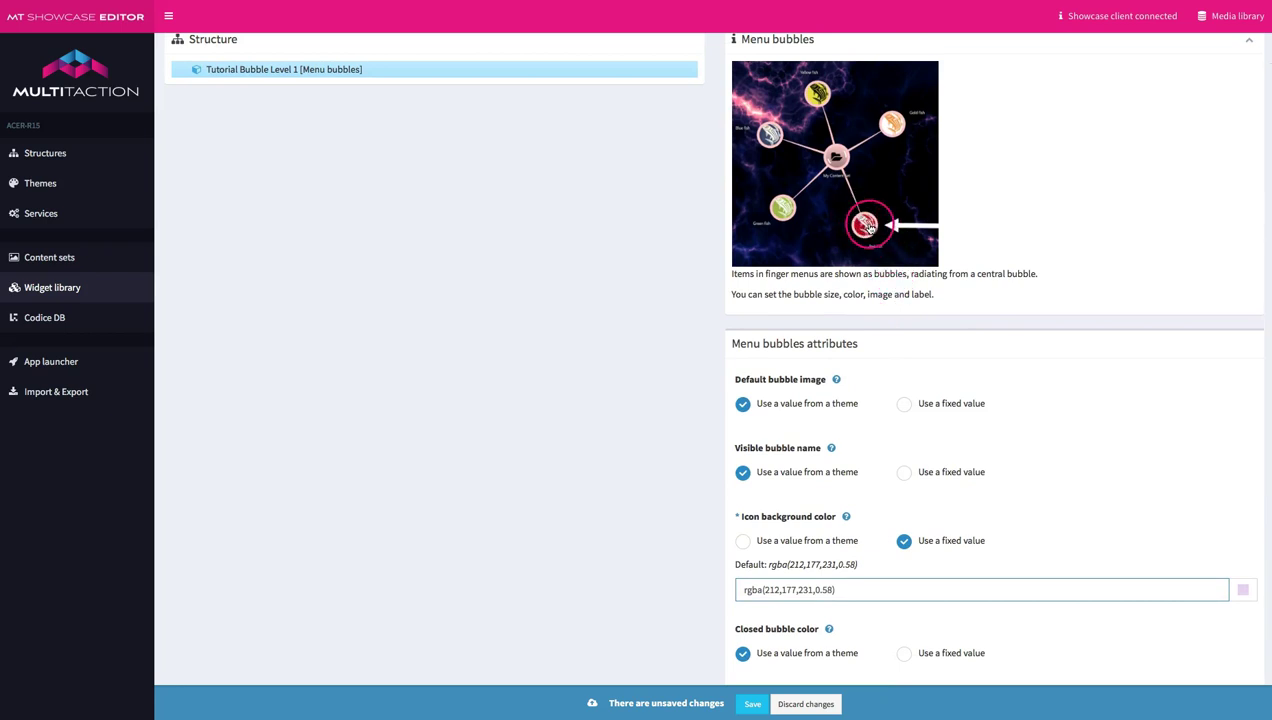
{"action": "scroll", "coordinate": [862, 228], "scroll_direction": "down", "scroll_amount": 3}
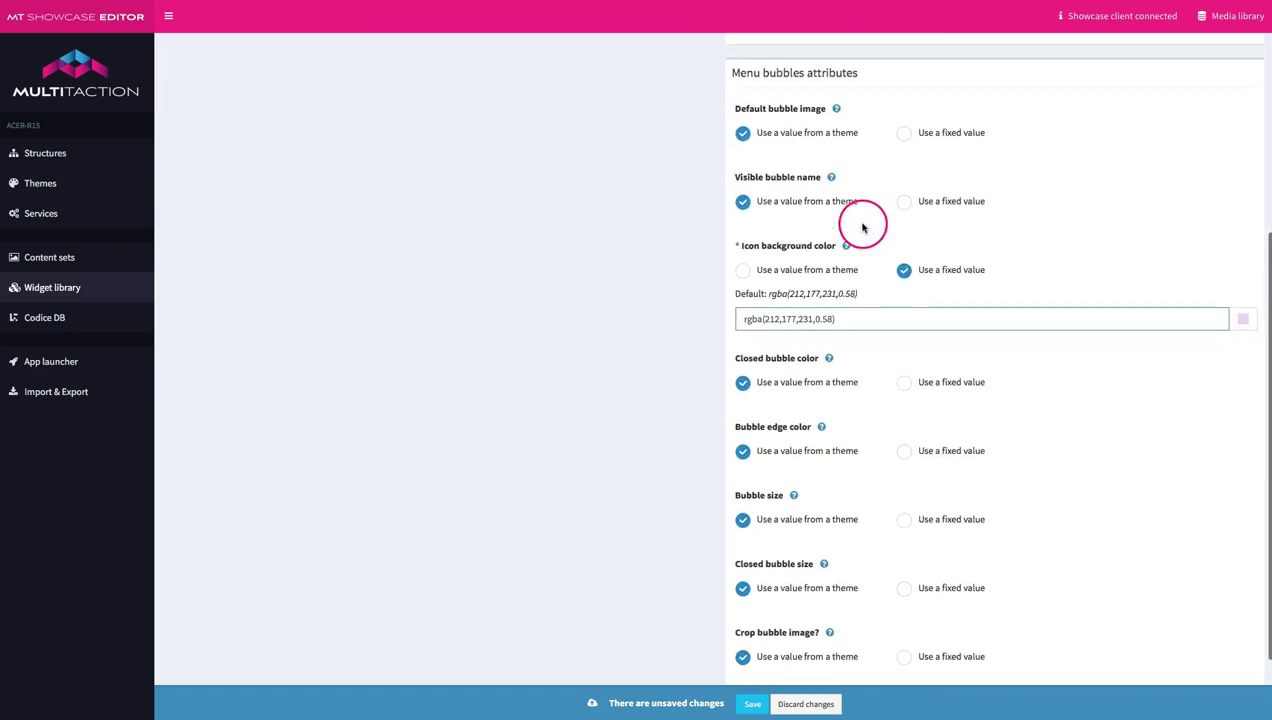
{"action": "left_click", "coordinate": [824, 318]}
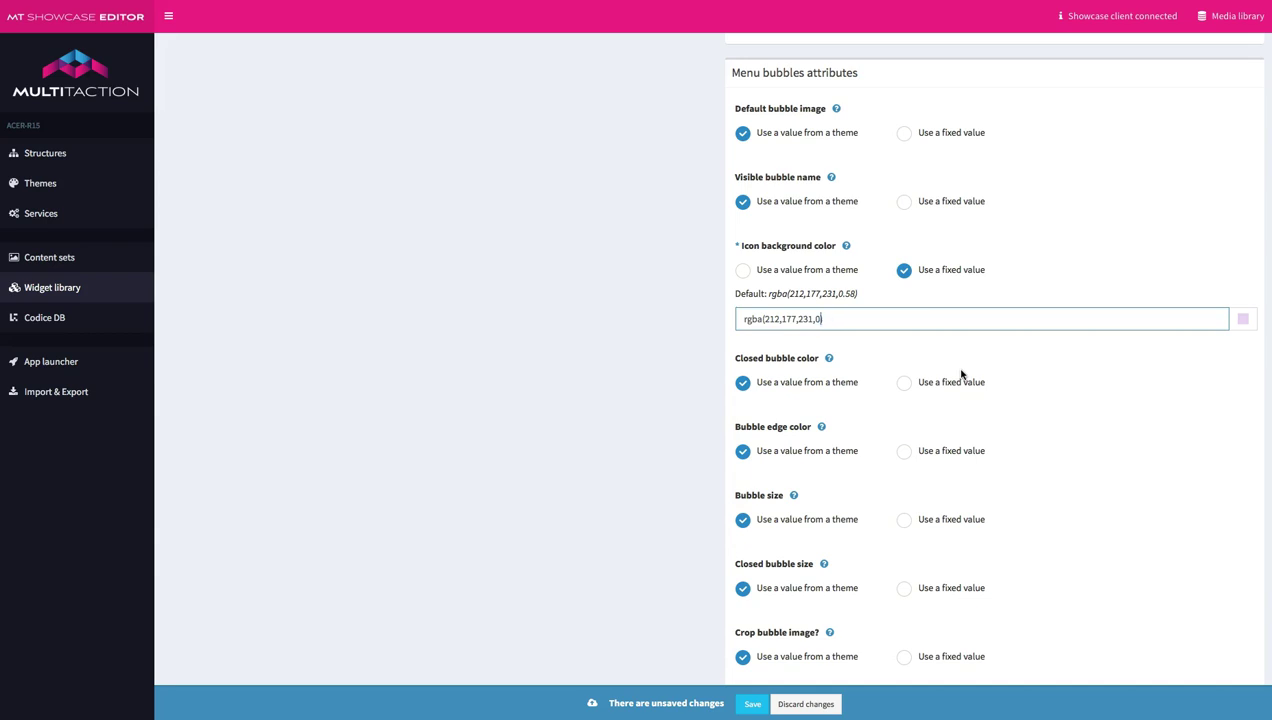
{"action": "left_click", "coordinate": [840, 318]}
{"action": "left_click", "coordinate": [831, 320]}
{"action": "left_click", "coordinate": [840, 343]}
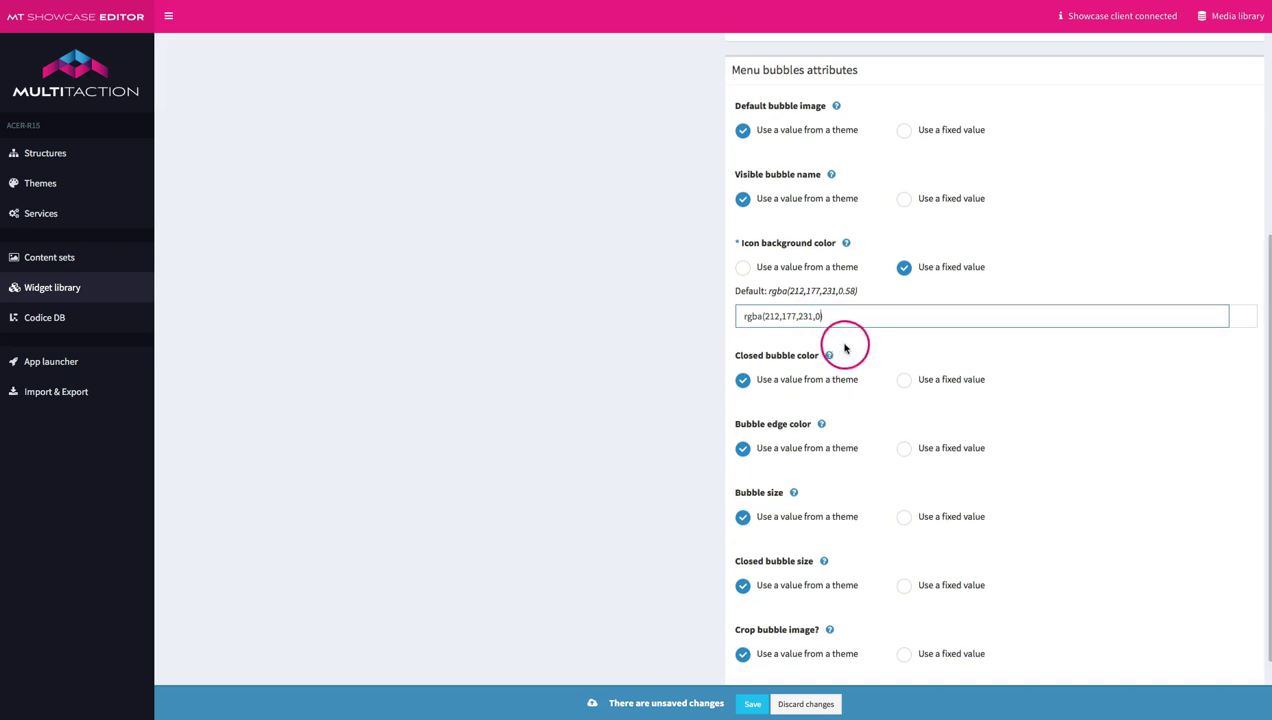
Switch the bubble edge color to a fixed value, keeping rgba(255,255,255,1).
{"action": "scroll", "coordinate": [845, 348], "scroll_direction": "down", "scroll_amount": 1}
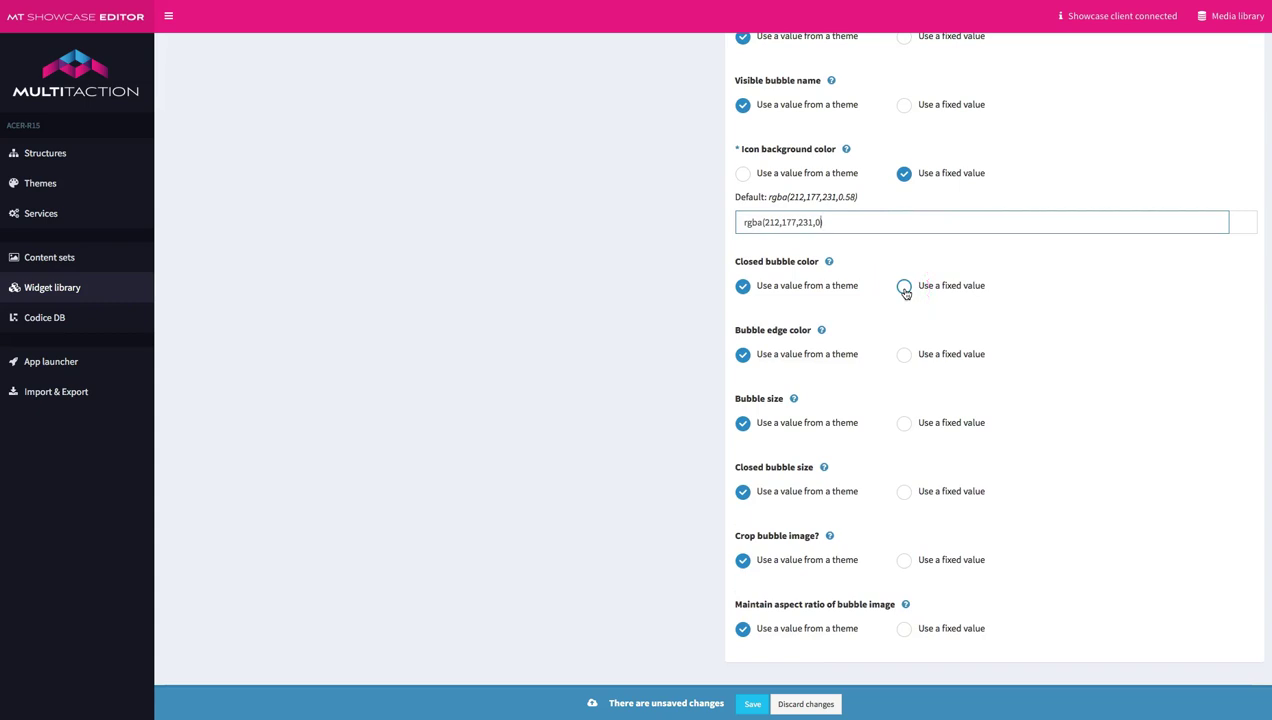
{"action": "left_click", "coordinate": [904, 355]}
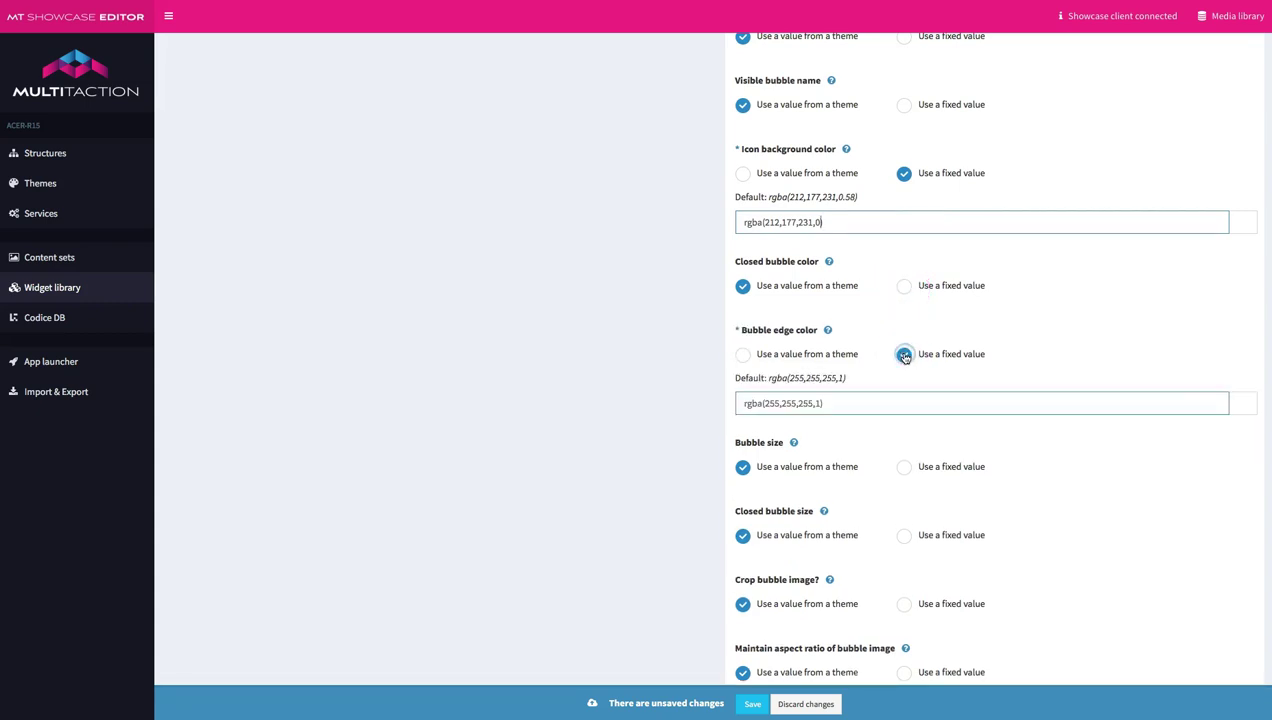
{"action": "left_click", "coordinate": [897, 404]}
{"action": "scroll", "coordinate": [866, 400], "scroll_direction": "up", "scroll_amount": 4}
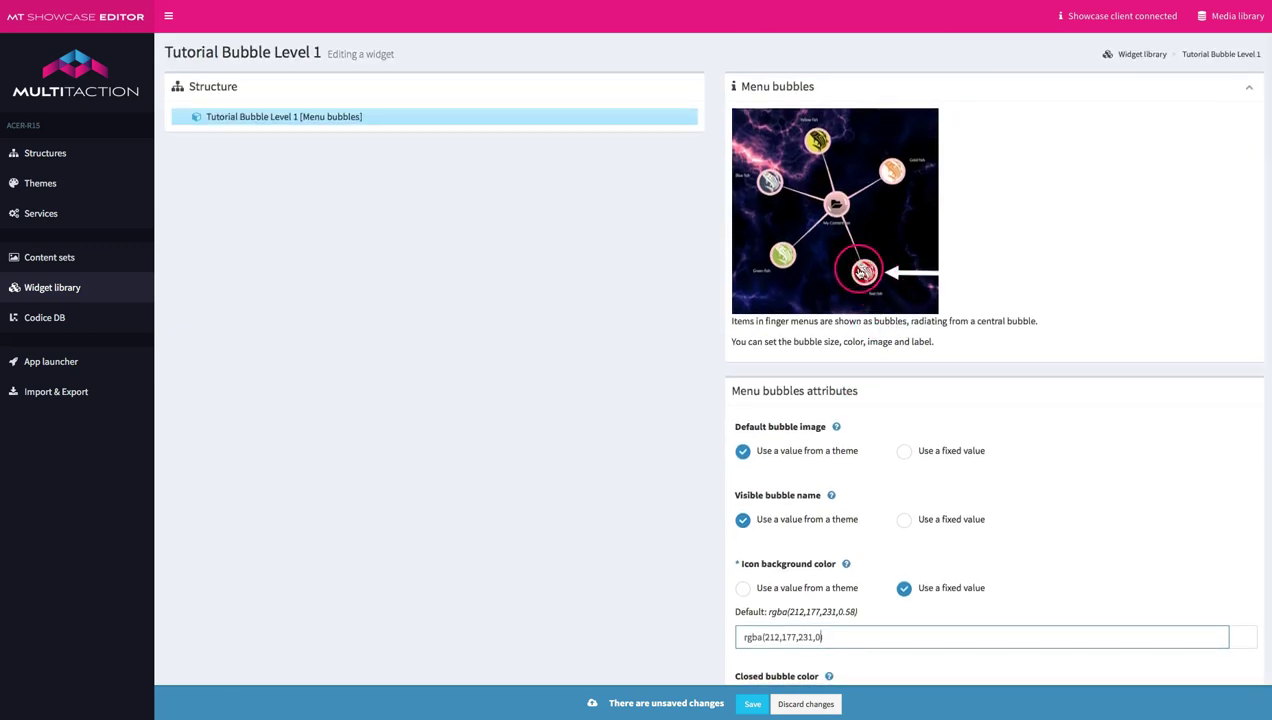
{"action": "scroll", "coordinate": [852, 470], "scroll_direction": "down", "scroll_amount": 5}
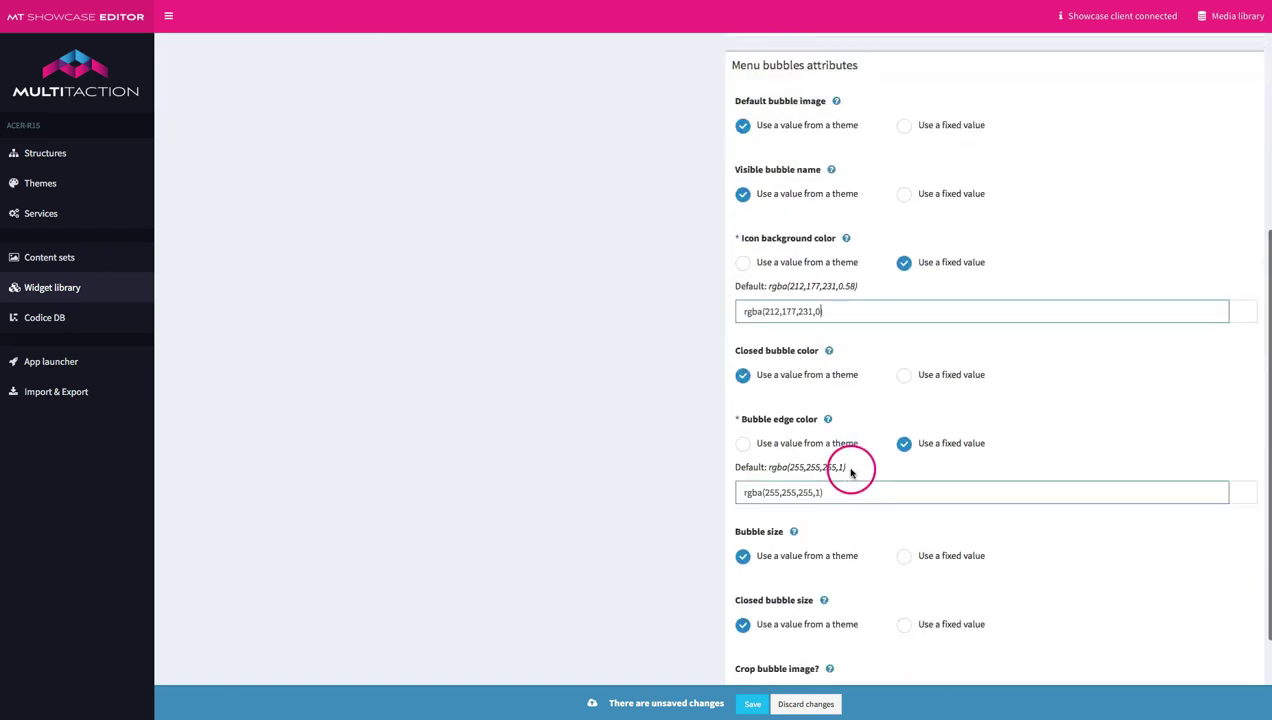
Switch the bubble size to a fixed value of 100.
{"action": "scroll", "coordinate": [866, 425], "scroll_direction": "down", "scroll_amount": 2}
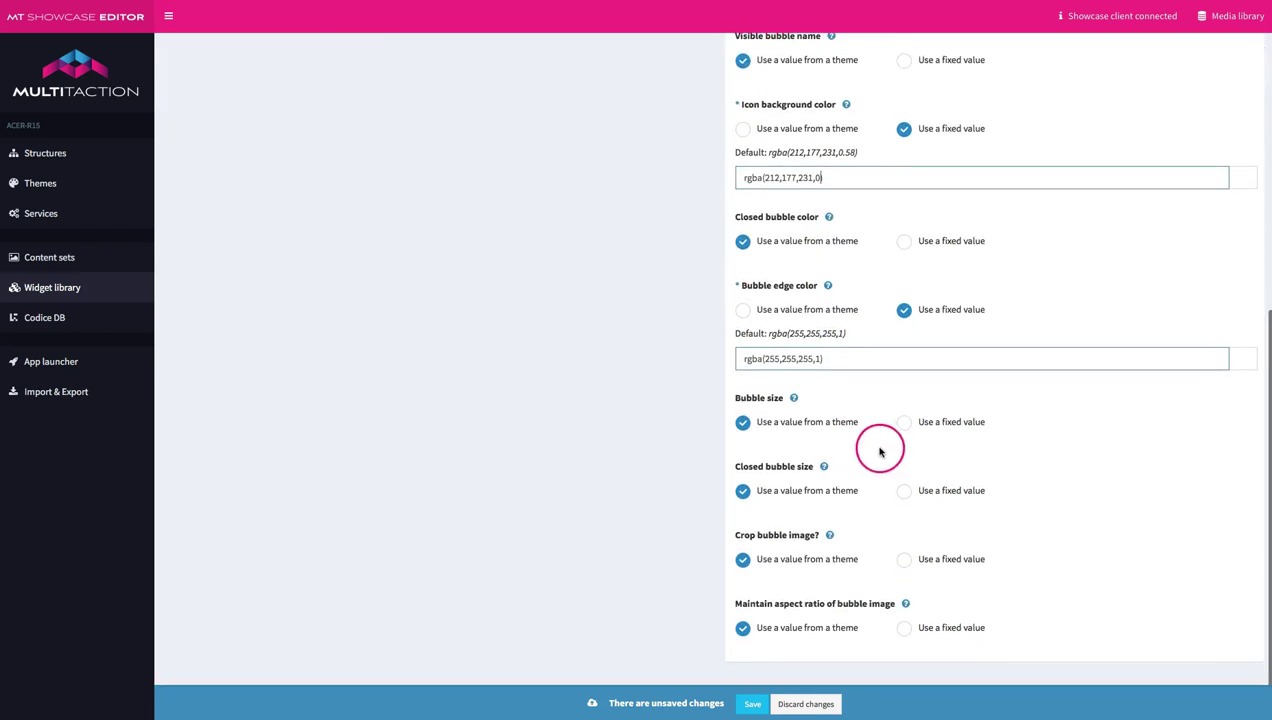
{"action": "left_click", "coordinate": [904, 426]}
{"action": "left_click", "coordinate": [824, 468]}
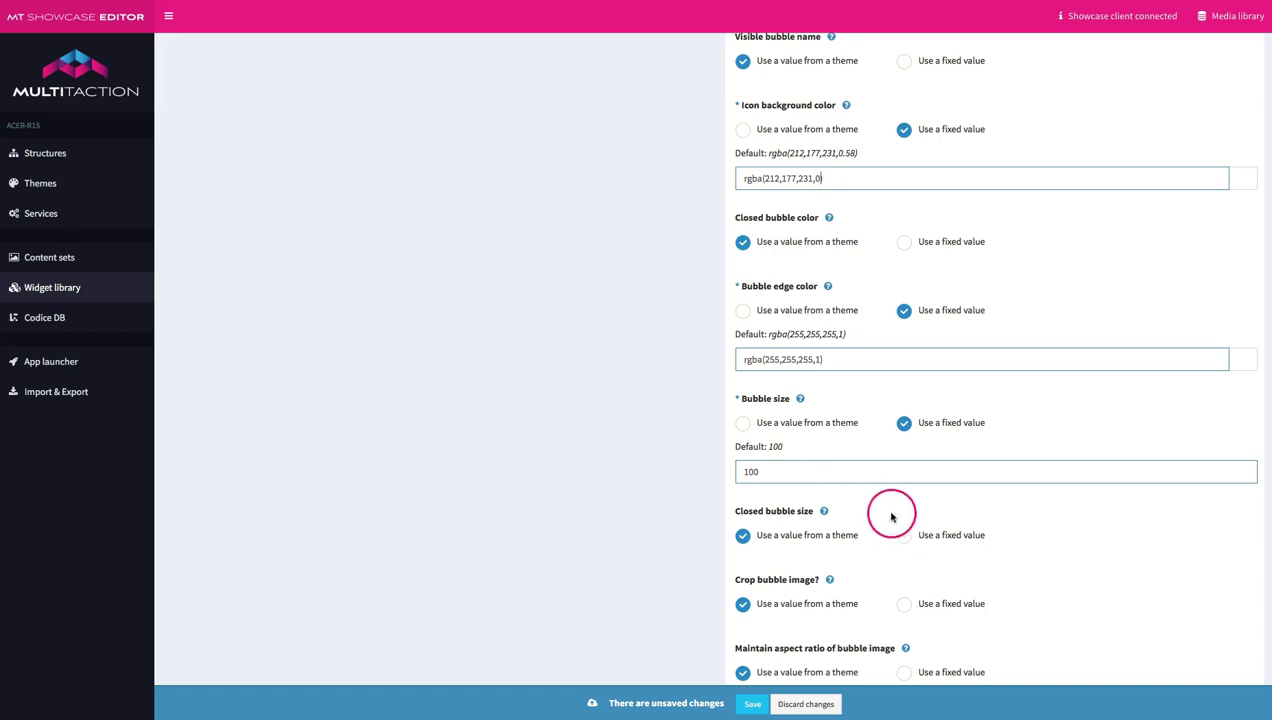
{"action": "scroll", "coordinate": [881, 537], "scroll_direction": "down", "scroll_amount": 1}
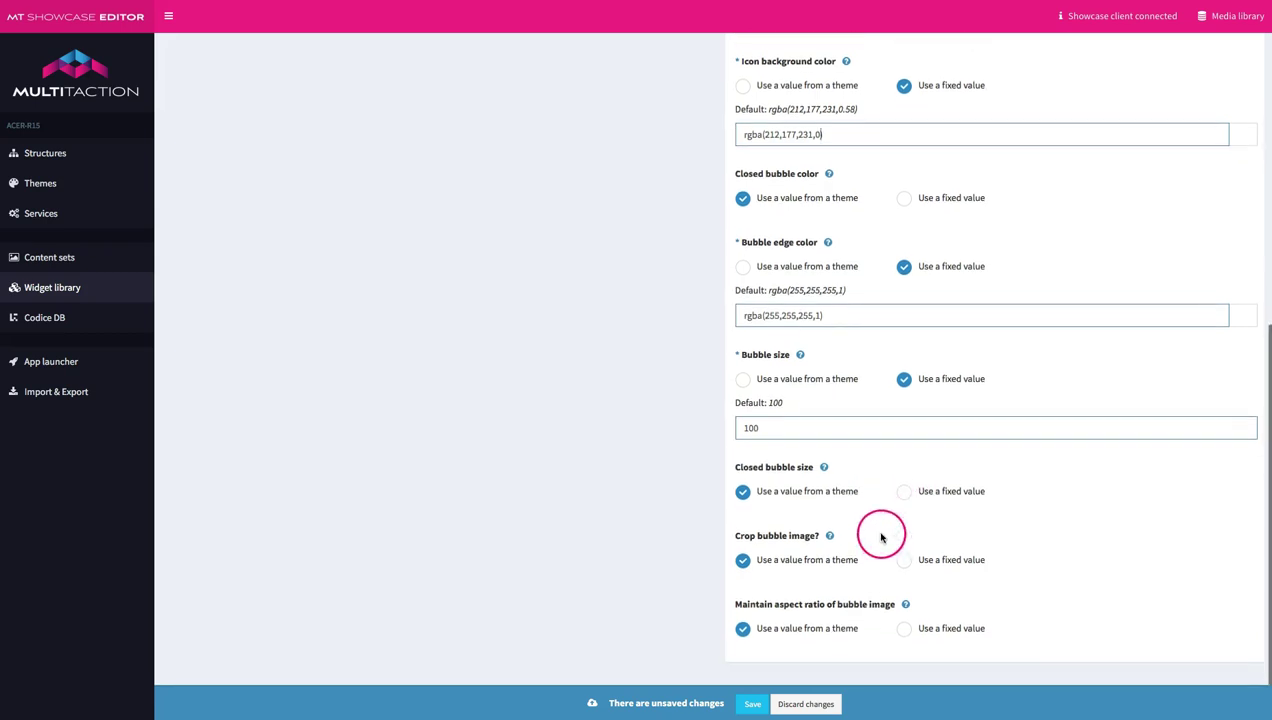
{"action": "left_click", "coordinate": [903, 562]}
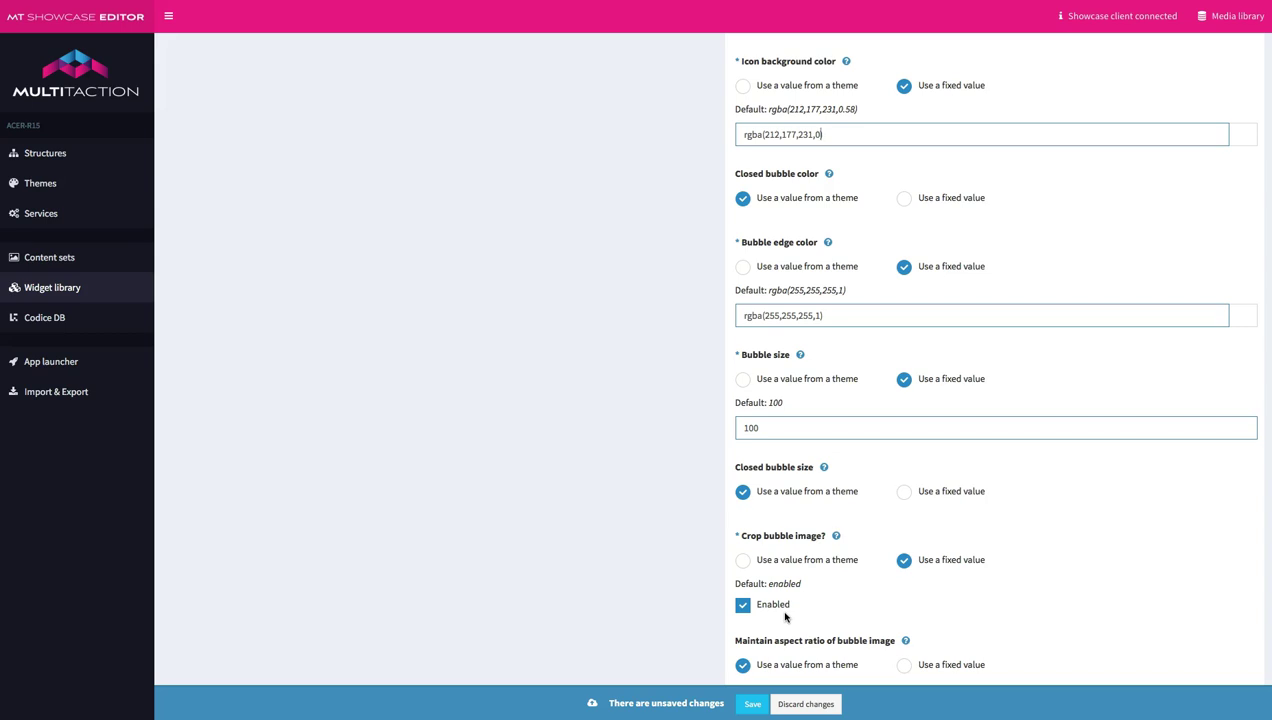
{"action": "left_click", "coordinate": [743, 606]}
{"action": "left_click", "coordinate": [903, 667]}
{"action": "scroll", "coordinate": [880, 647], "scroll_direction": "down", "scroll_amount": 1}
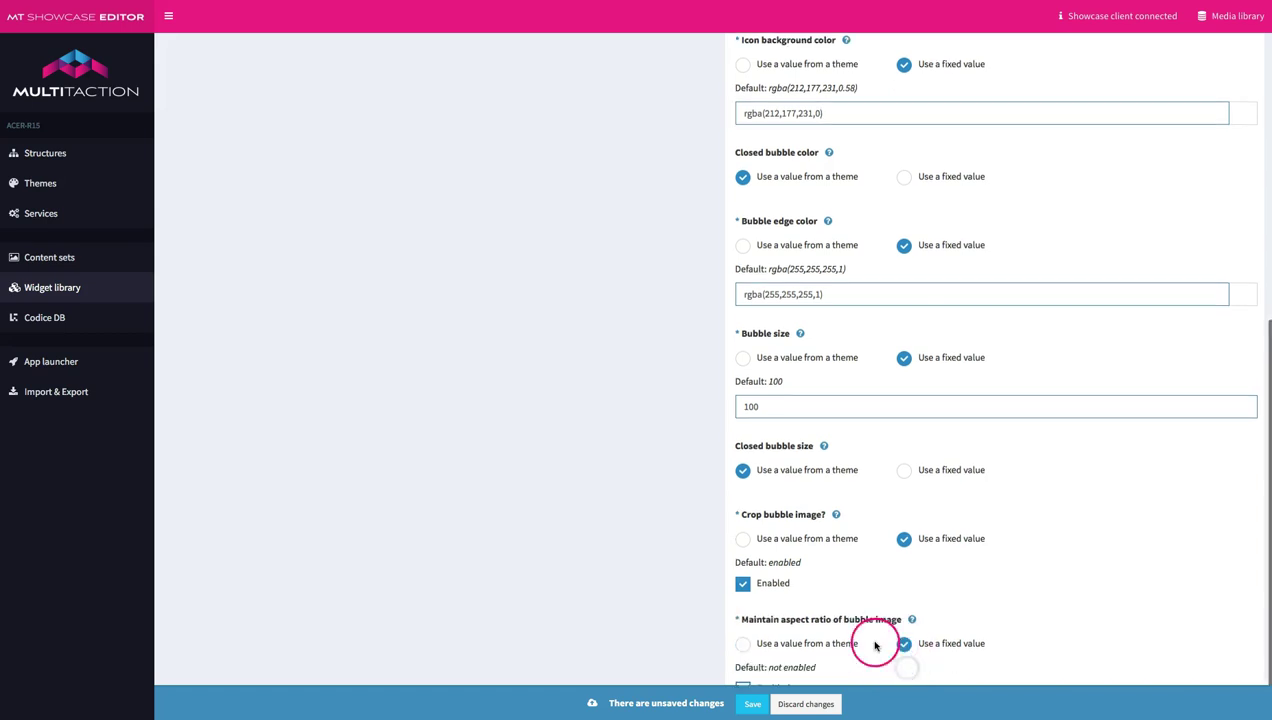
{"action": "left_click", "coordinate": [743, 638]}
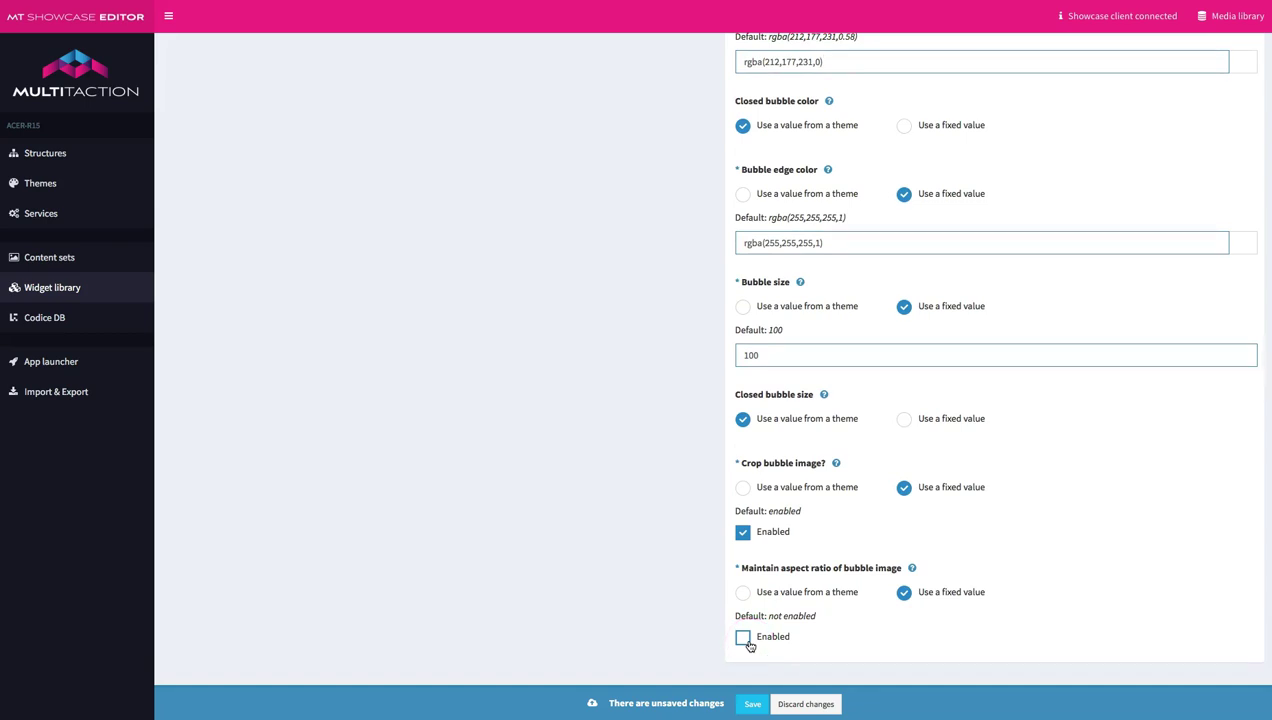
{"action": "left_click", "coordinate": [742, 593]}
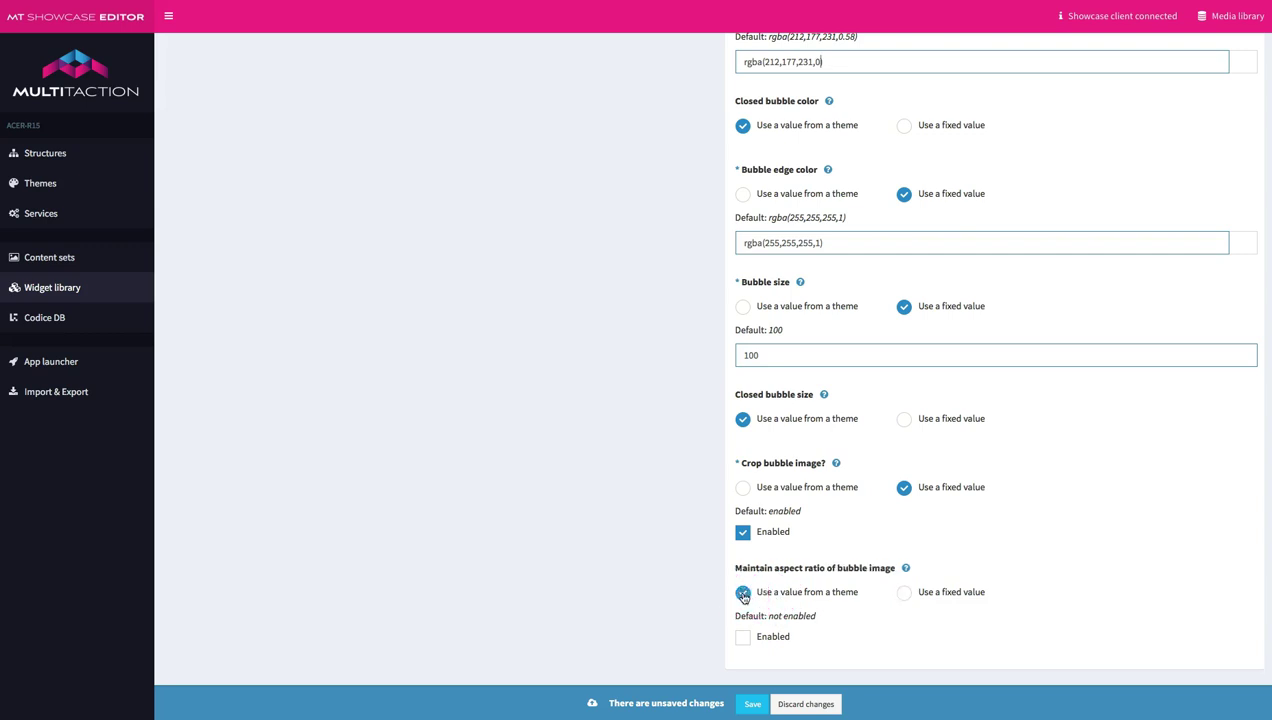
{"action": "left_click", "coordinate": [743, 523]}
Save the Tutorial Bubble Level 1 widget and return to the Tutorial Finger Menu content set.
{"action": "left_click", "coordinate": [754, 706]}
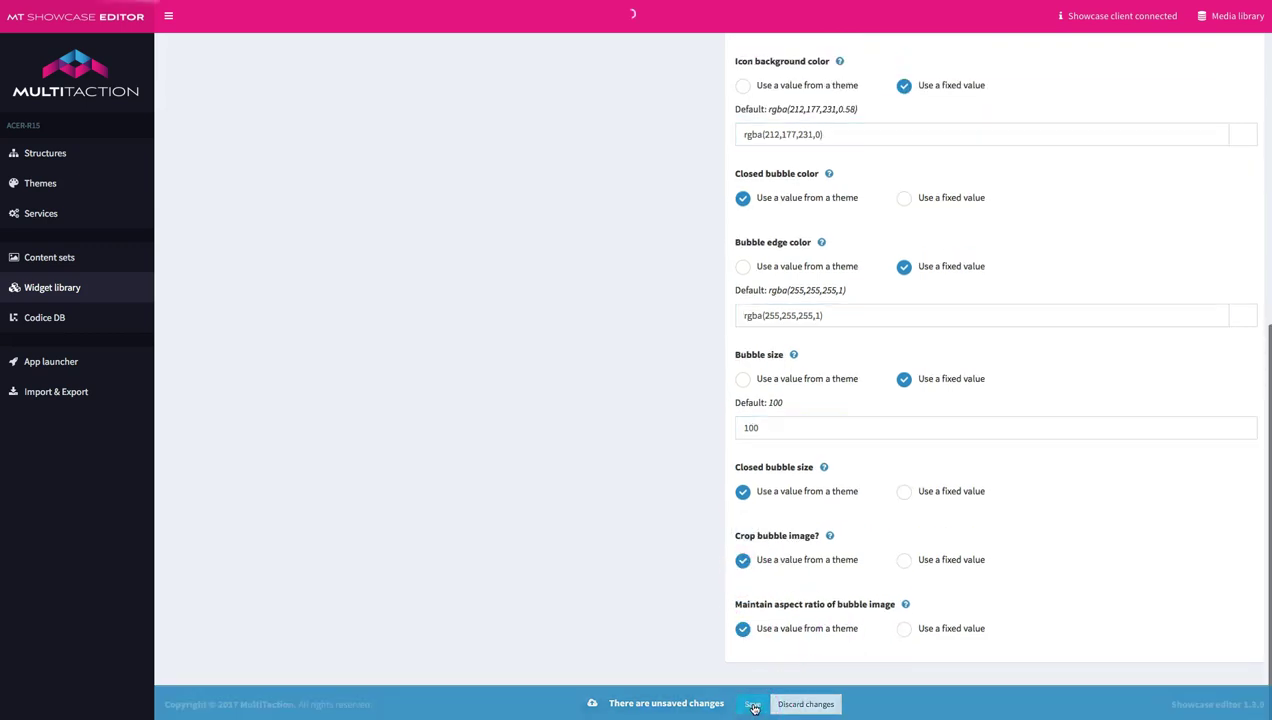
{"action": "left_click", "coordinate": [264, 644]}
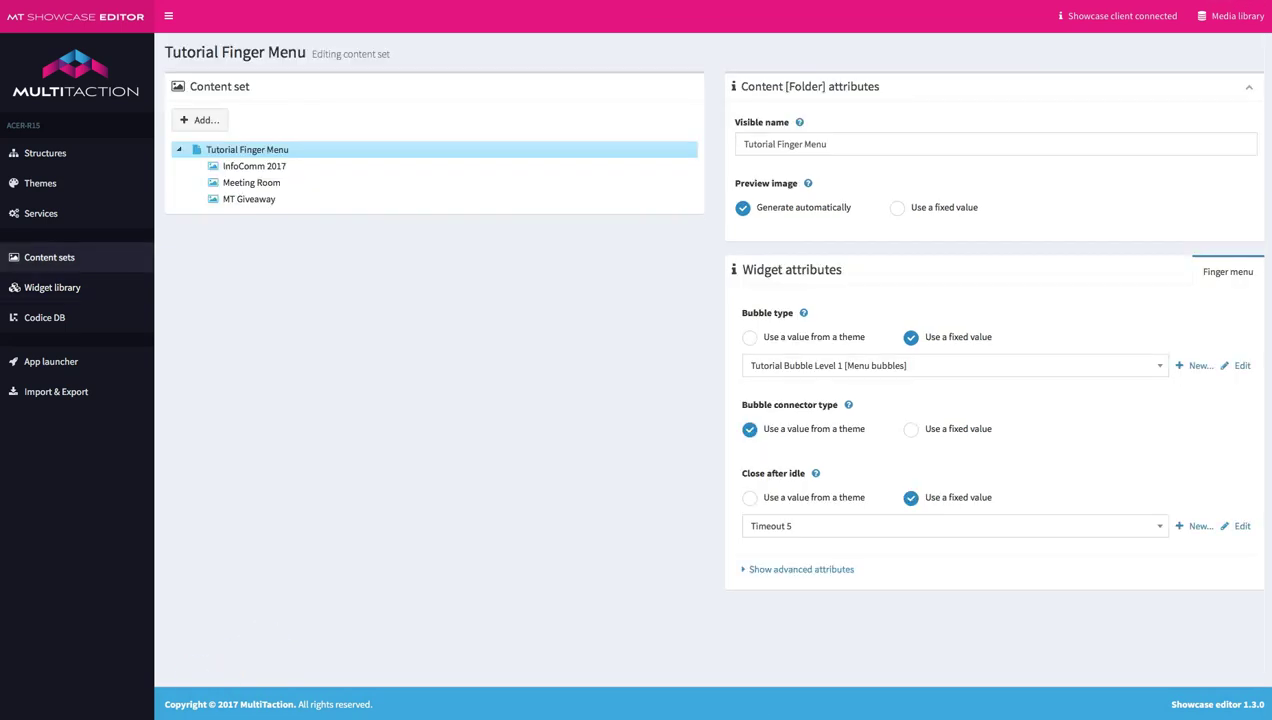
Give the InfoComm 2017 item the fixed finger menu bubble type Tutorial Bubble Level 1 and save.
{"action": "left_click", "coordinate": [251, 168]}
{"action": "left_click", "coordinate": [909, 520]}
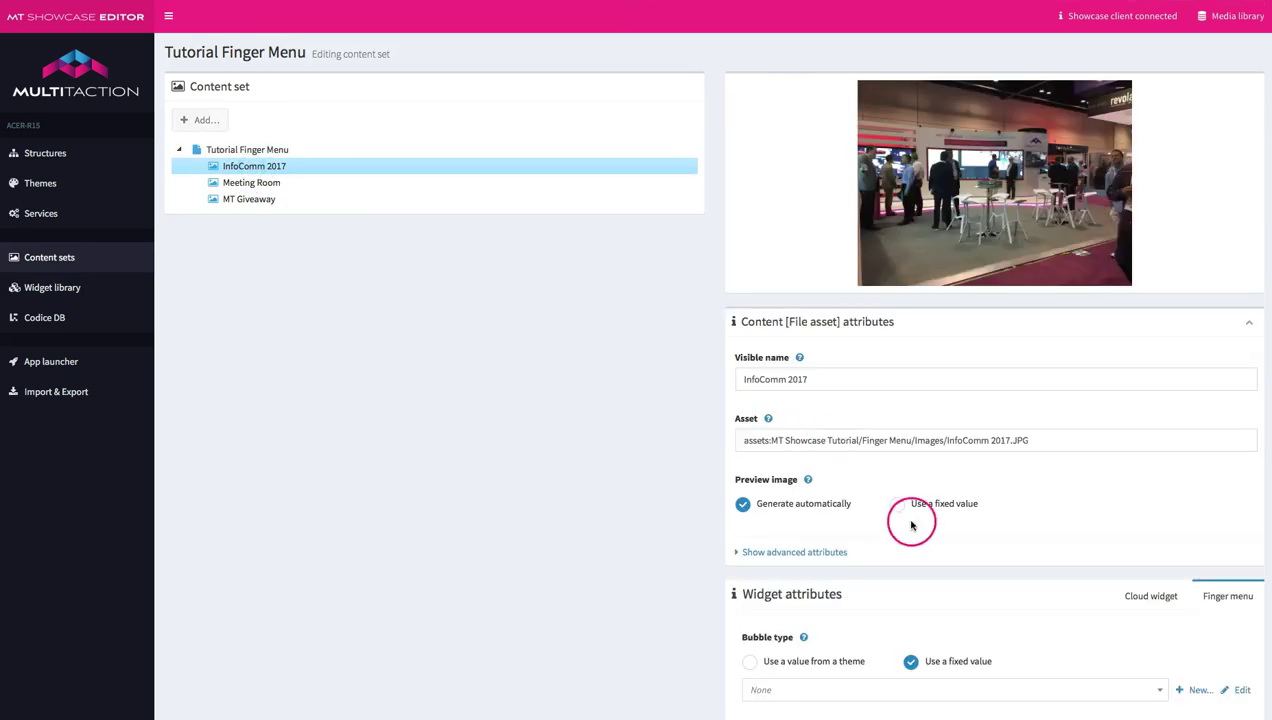
{"action": "scroll", "coordinate": [922, 549], "scroll_direction": "down", "scroll_amount": 3}
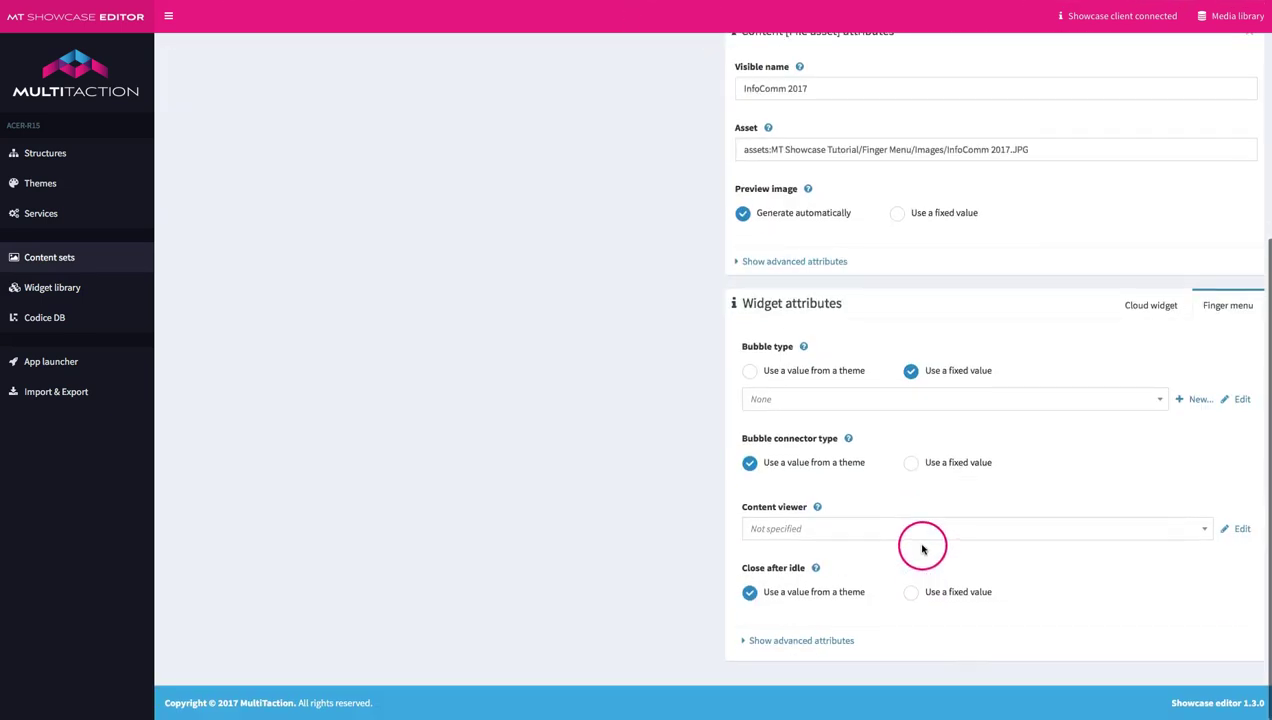
{"action": "left_click", "coordinate": [1013, 402]}
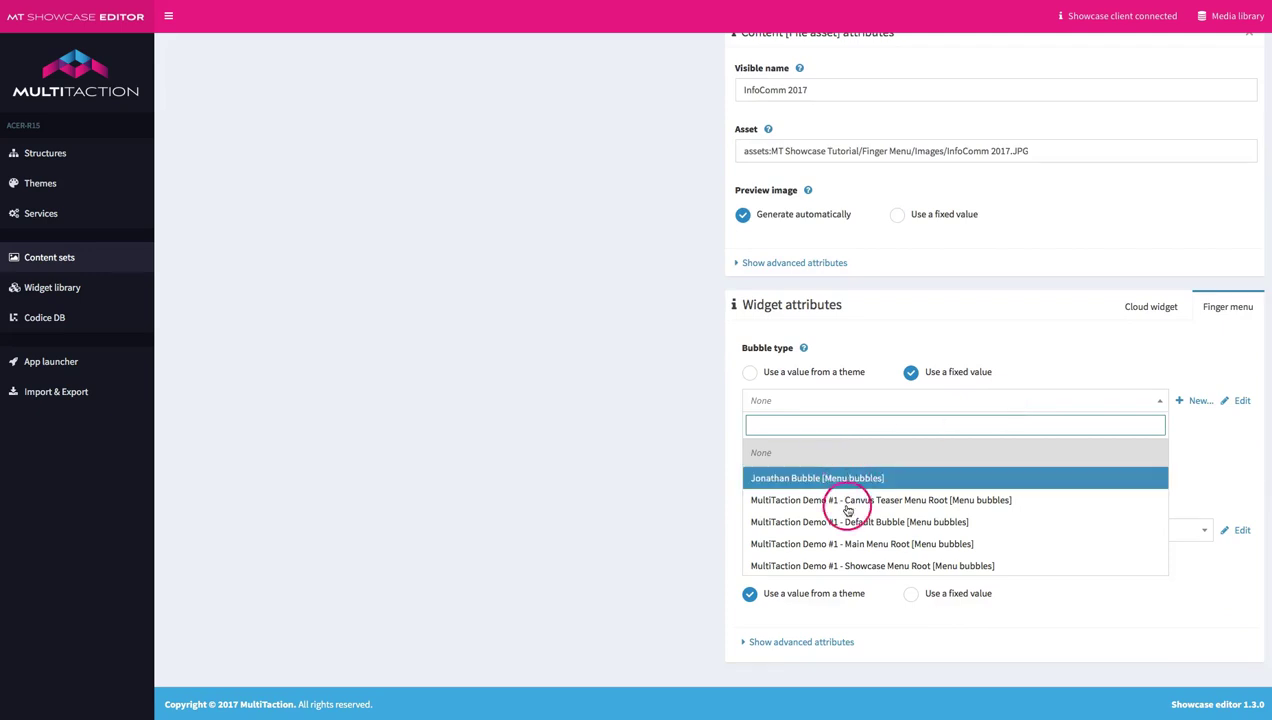
{"action": "scroll", "coordinate": [846, 512], "scroll_direction": "down", "scroll_amount": 3}
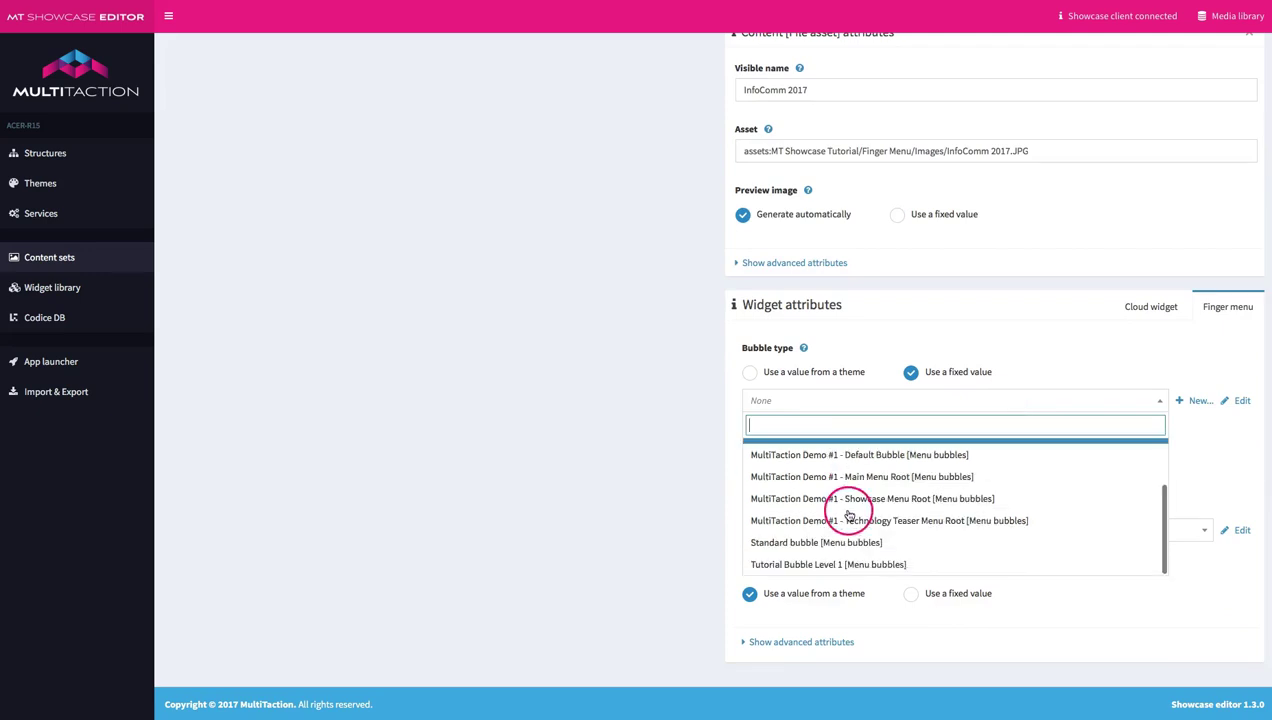
{"action": "left_click", "coordinate": [836, 566]}
{"action": "left_click", "coordinate": [752, 704]}
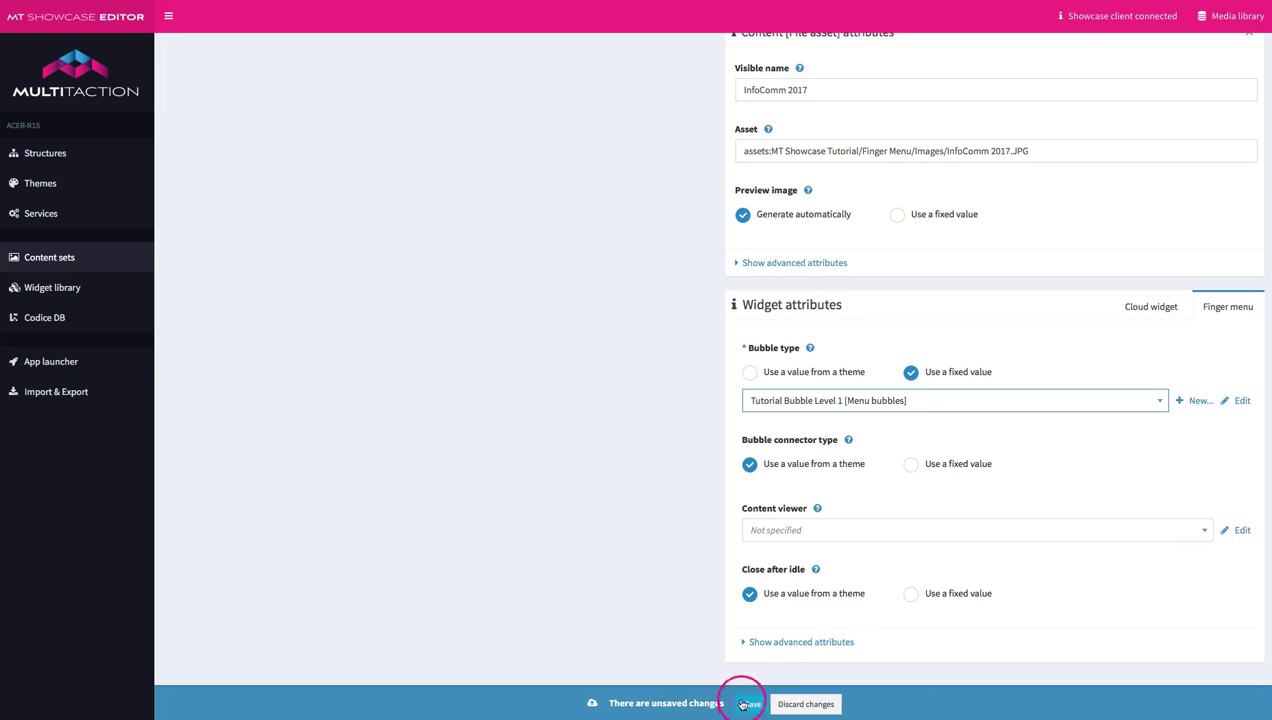
{"action": "left_click", "coordinate": [370, 280]}
Assign Tutorial Bubble Level 1 as the fixed finger menu bubble type of the Meeting Room item and save.
{"action": "left_click", "coordinate": [256, 182]}
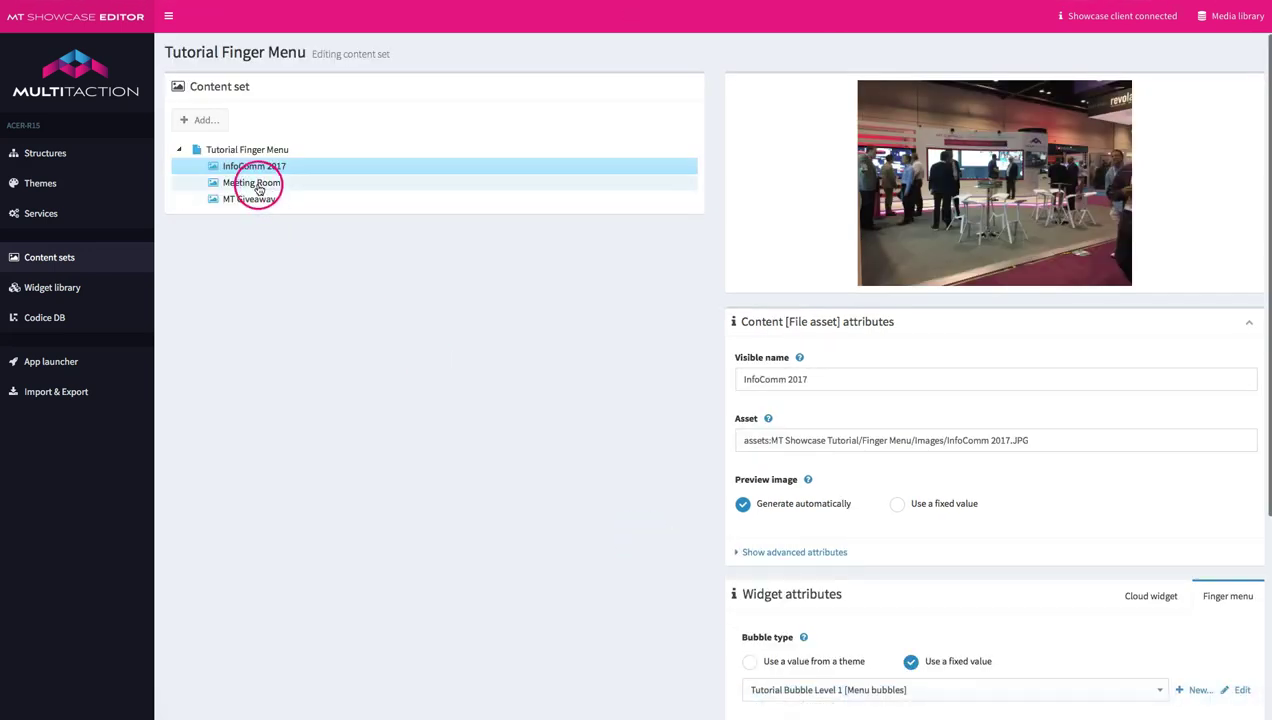
{"action": "left_click", "coordinate": [577, 361]}
{"action": "left_click", "coordinate": [895, 633]}
{"action": "scroll", "coordinate": [896, 600], "scroll_direction": "down", "scroll_amount": 3}
{"action": "left_click", "coordinate": [912, 395]}
{"action": "left_click", "coordinate": [818, 431]}
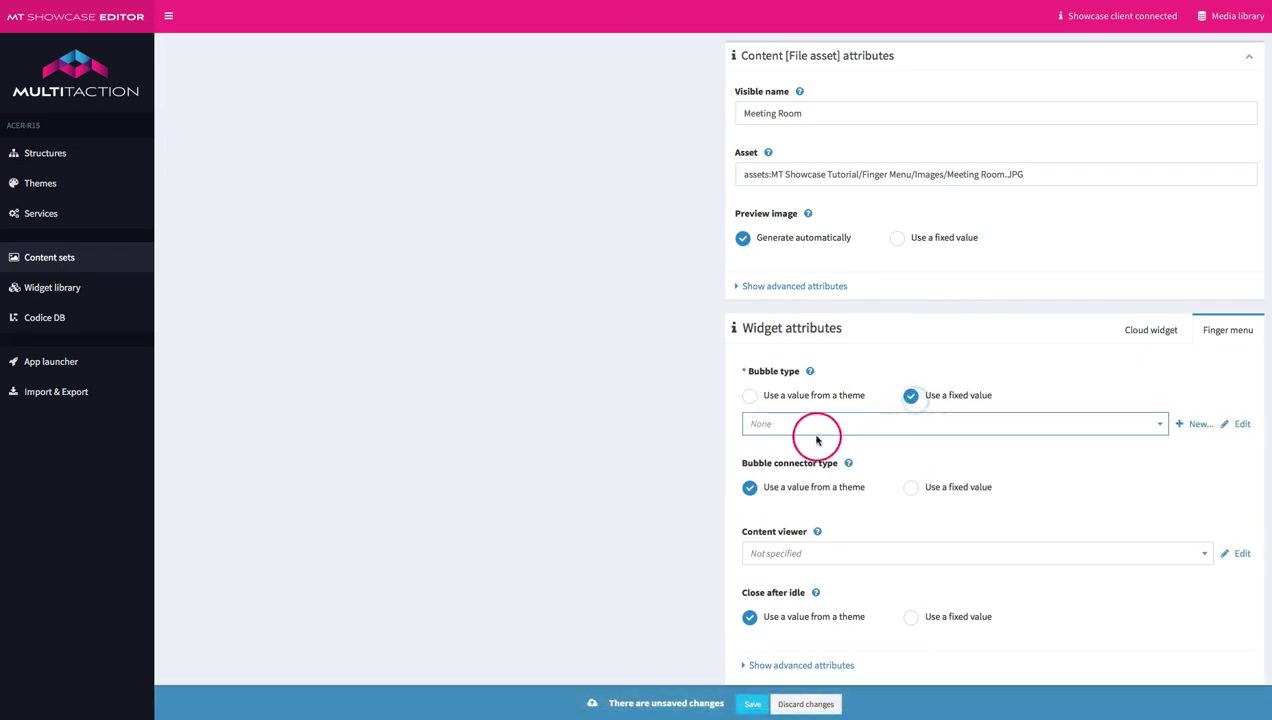
{"action": "scroll", "coordinate": [822, 560], "scroll_direction": "down", "scroll_amount": 2}
{"action": "left_click", "coordinate": [825, 588]}
{"action": "left_click", "coordinate": [752, 704]}
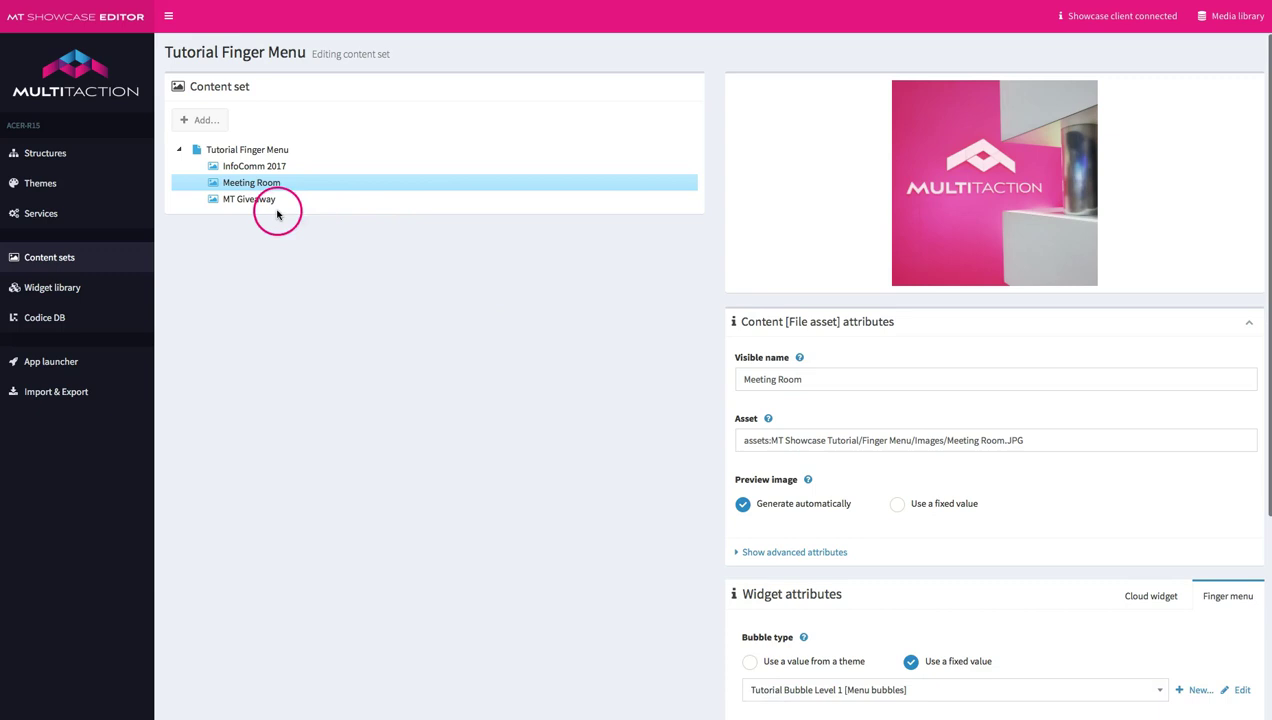
Set the MT Giveaway item's finger menu bubble type to the fixed value Tutorial Bubble Level 1 and save.
{"action": "left_click", "coordinate": [250, 201]}
{"action": "scroll", "coordinate": [897, 651], "scroll_direction": "down", "scroll_amount": 3}
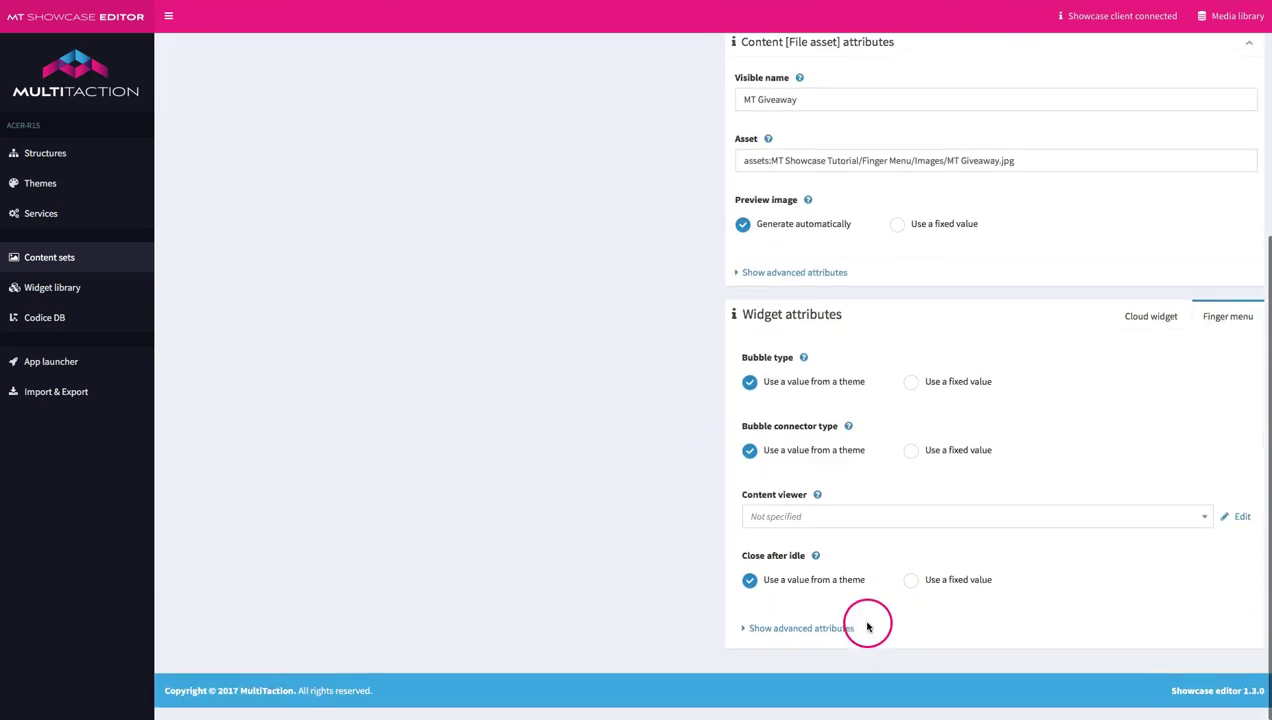
{"action": "left_click", "coordinate": [911, 397]}
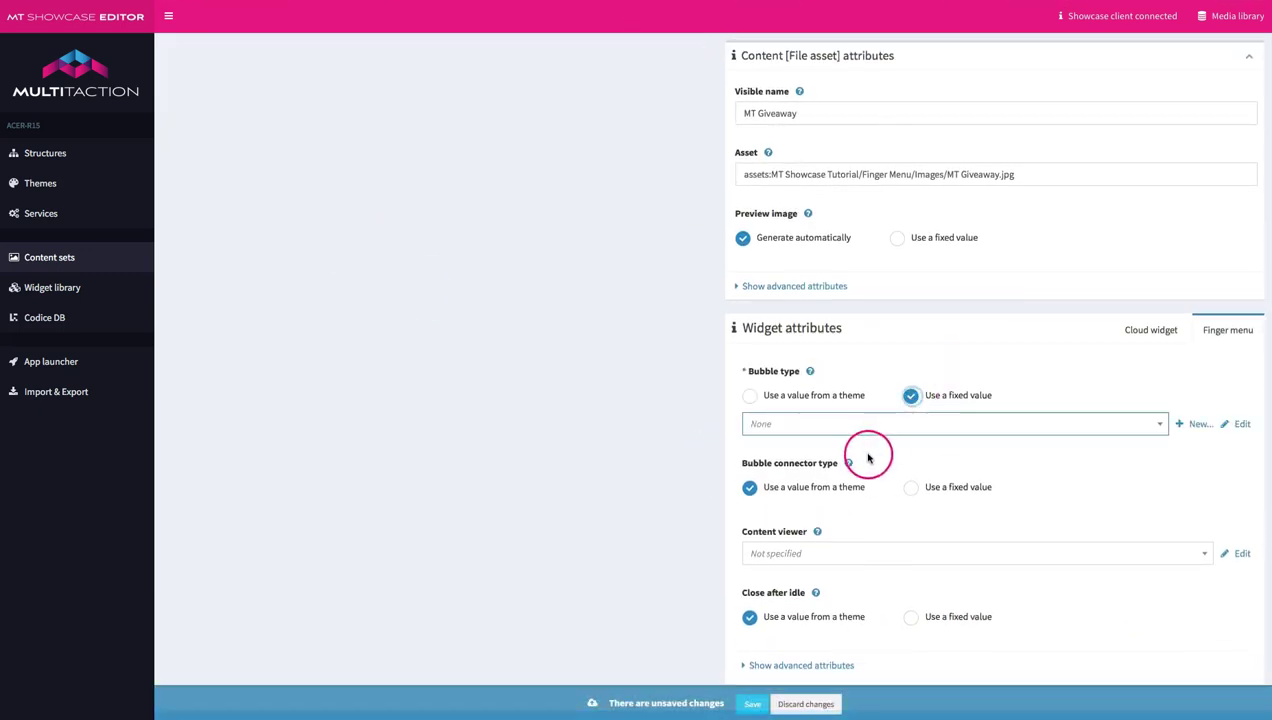
{"action": "left_click", "coordinate": [838, 426]}
{"action": "scroll", "coordinate": [840, 520], "scroll_direction": "down", "scroll_amount": 2}
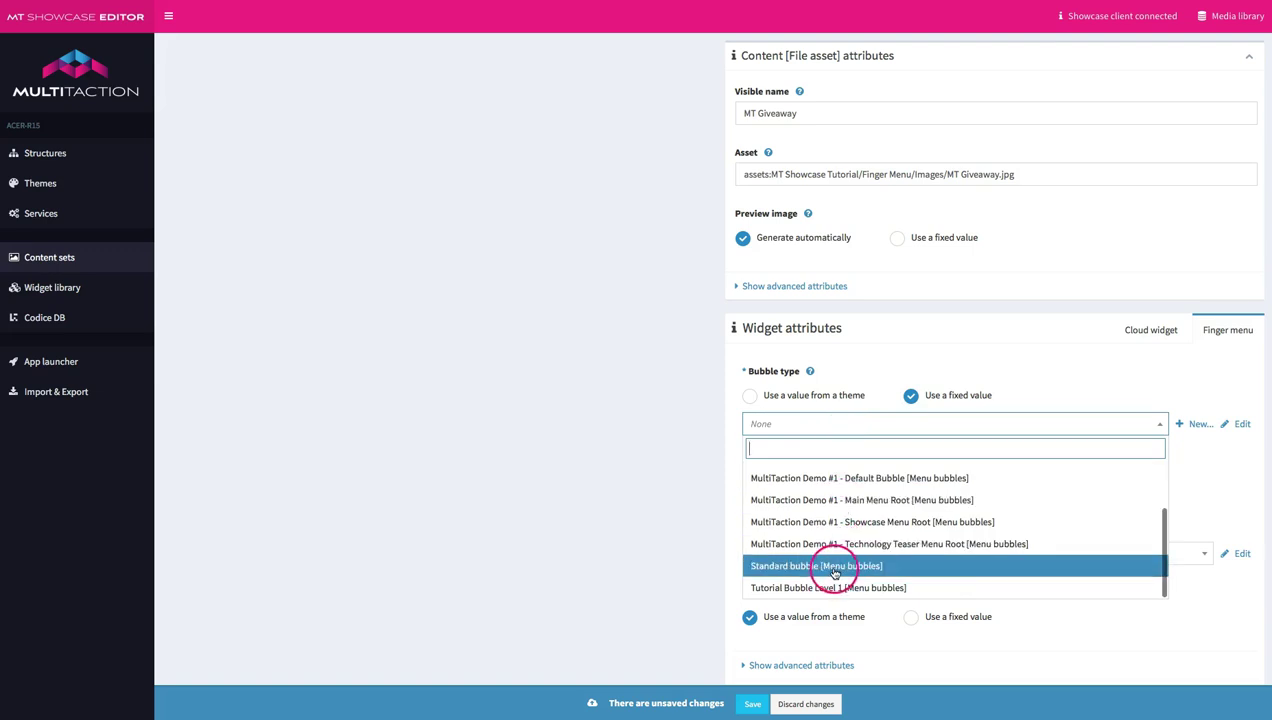
{"action": "left_click", "coordinate": [825, 588]}
{"action": "left_click", "coordinate": [752, 705]}
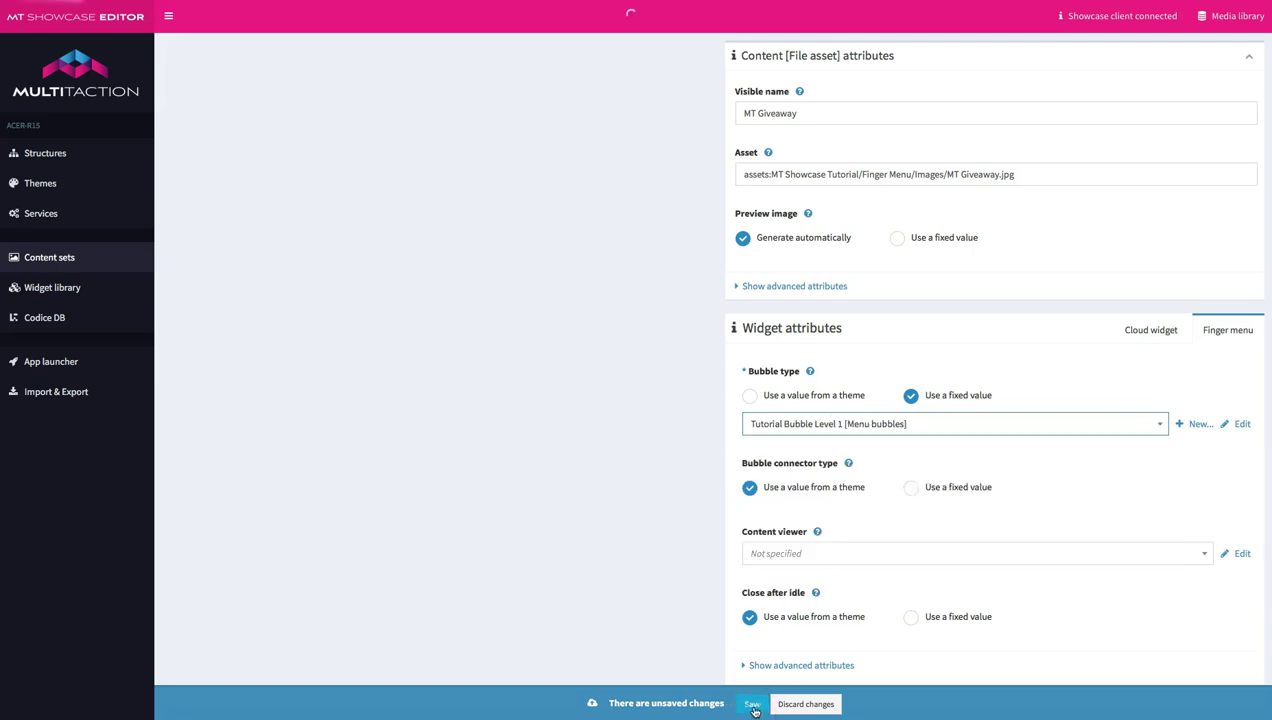